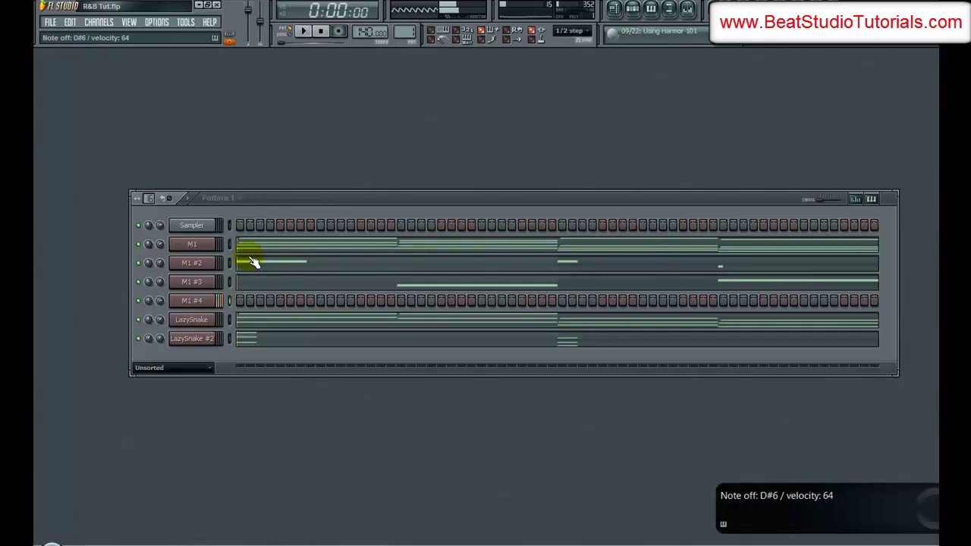
# Step: Record a live melody into the M1 #4 channel of Pattern 1 and stop the recording
pyautogui.click(339, 32)
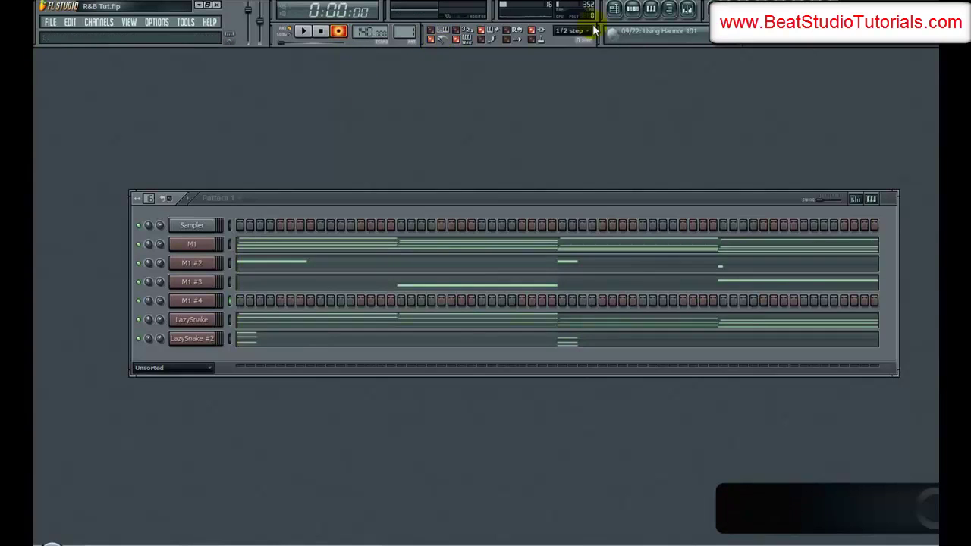
pyautogui.click(307, 33)
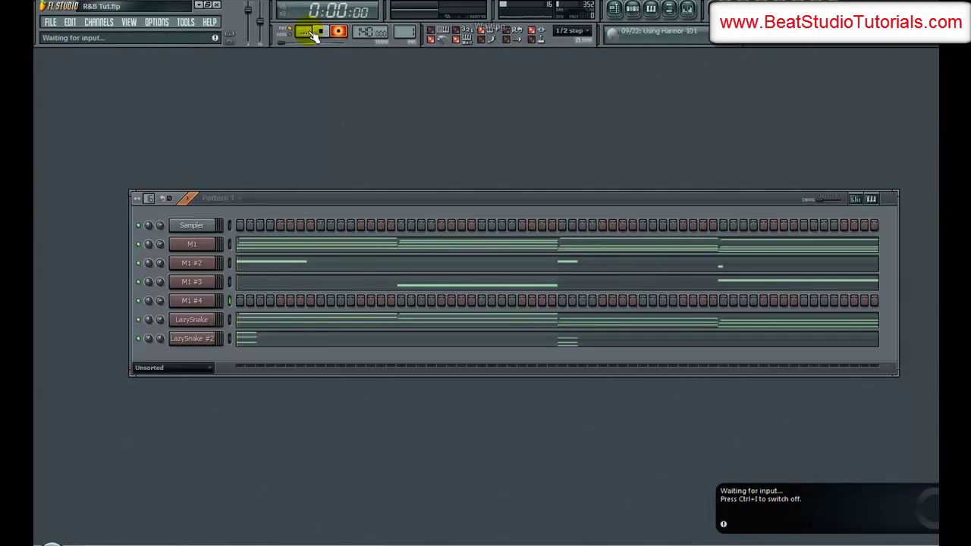
pyautogui.press('5')
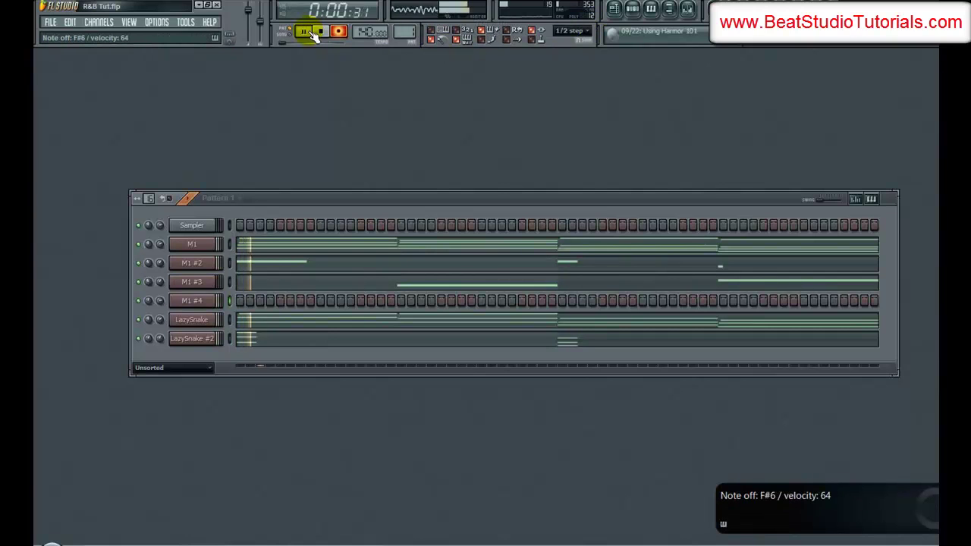
pyautogui.press('y')
pyautogui.press('5')
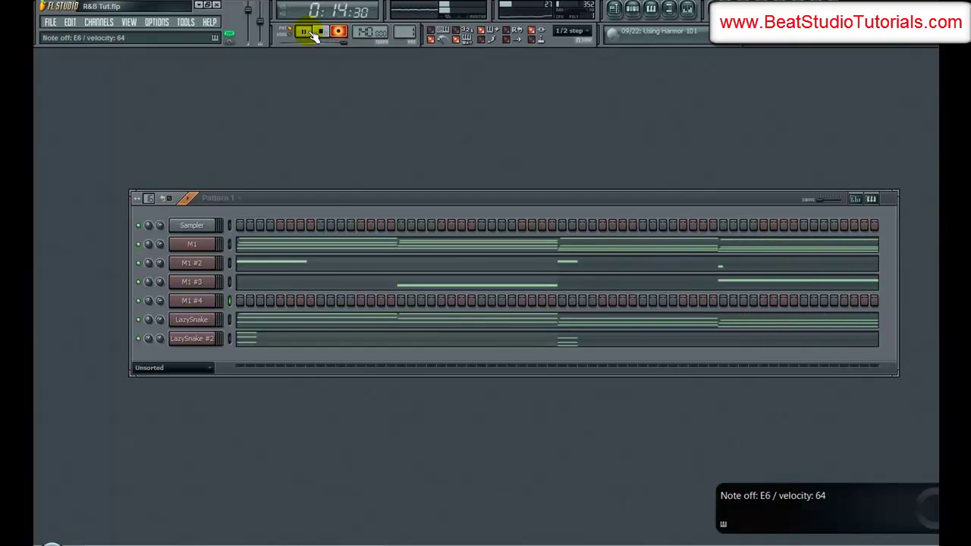
pyautogui.click(321, 32)
# Step: Turn off record mode and quick-quantize the recorded M1 #4 notes
pyautogui.click(338, 31)
pyautogui.click(432, 41)
pyautogui.hotkey('ctrl', 'q')
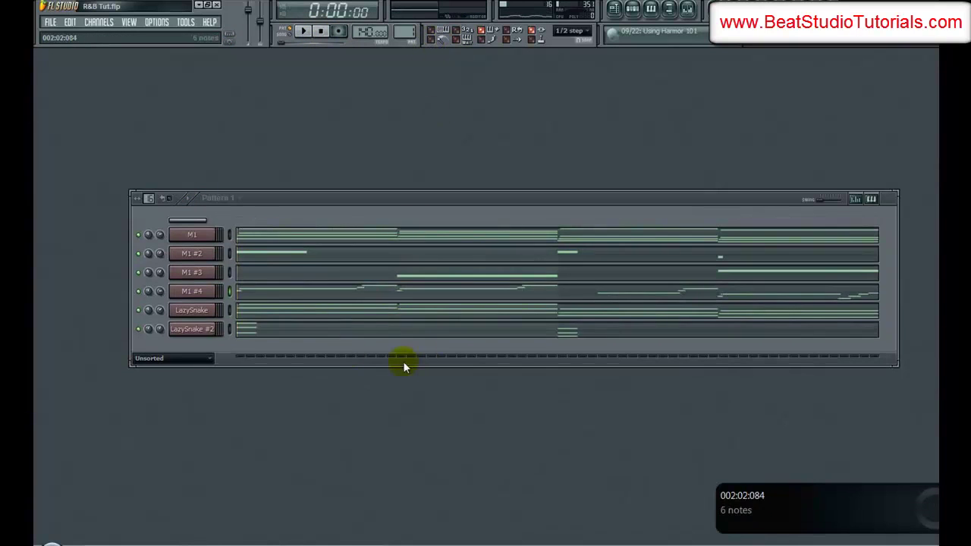
# Step: Open the piano roll of M1 #4 and examine the melody's notes in the first half of the pattern
pyautogui.click(287, 298)
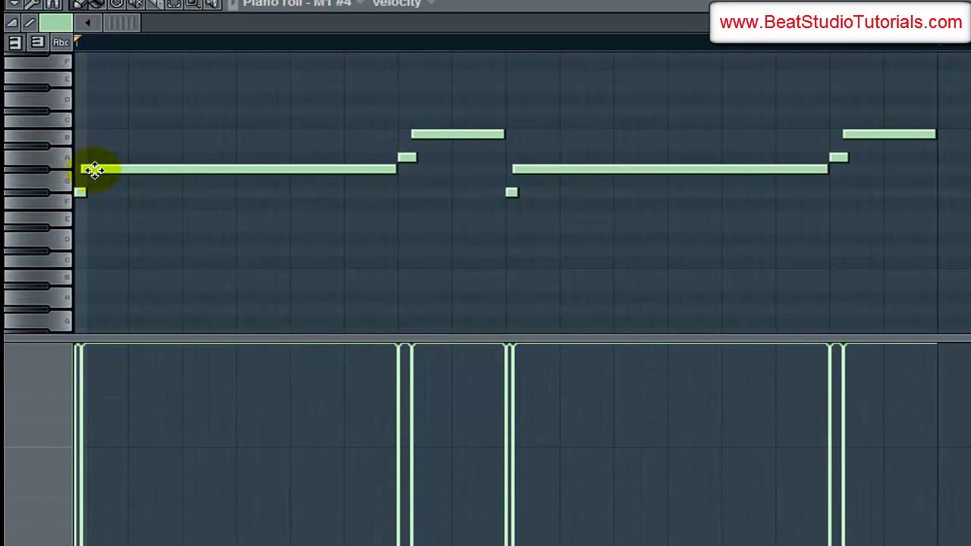
pyautogui.click(93, 170)
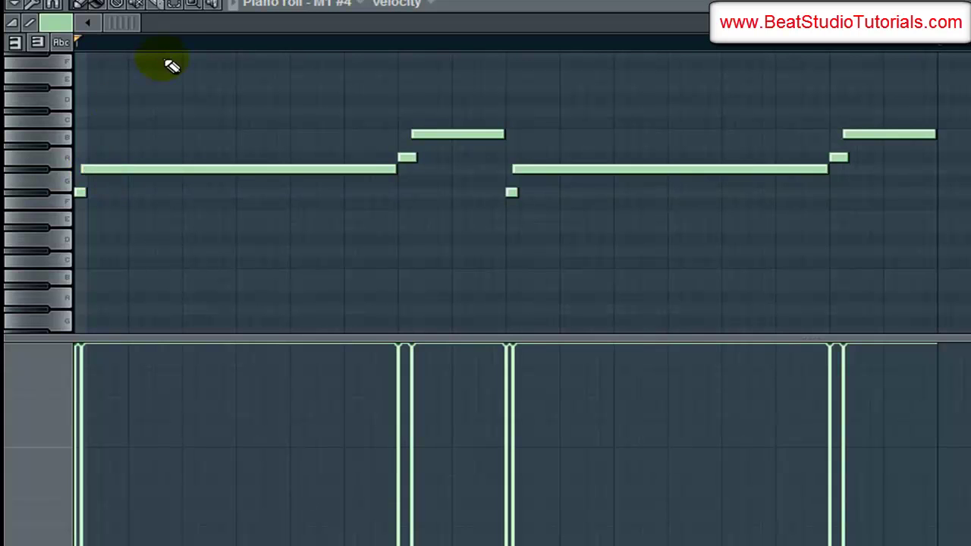
pyautogui.moveTo(132, 26); pyautogui.dragTo(252, 24)
pyautogui.click(234, 154)
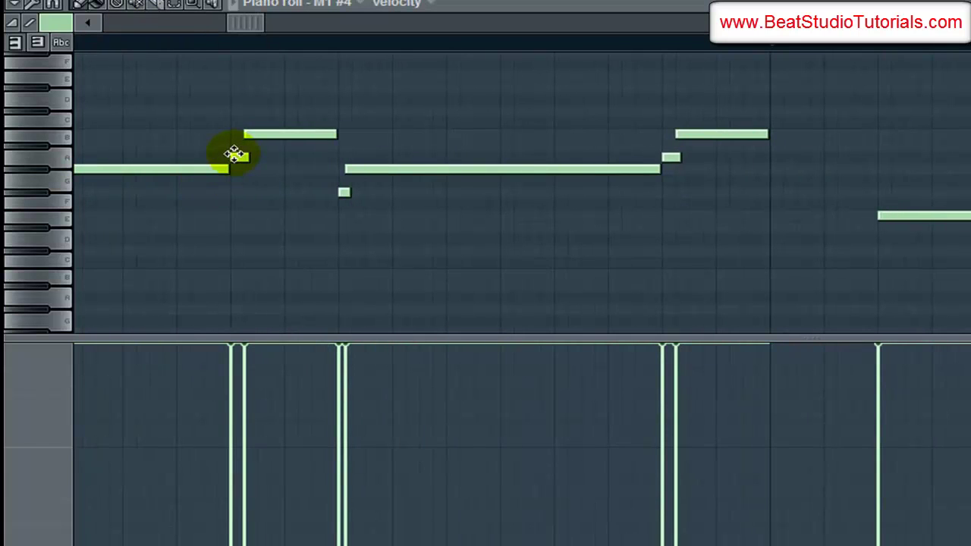
pyautogui.click(249, 134)
pyautogui.click(346, 194)
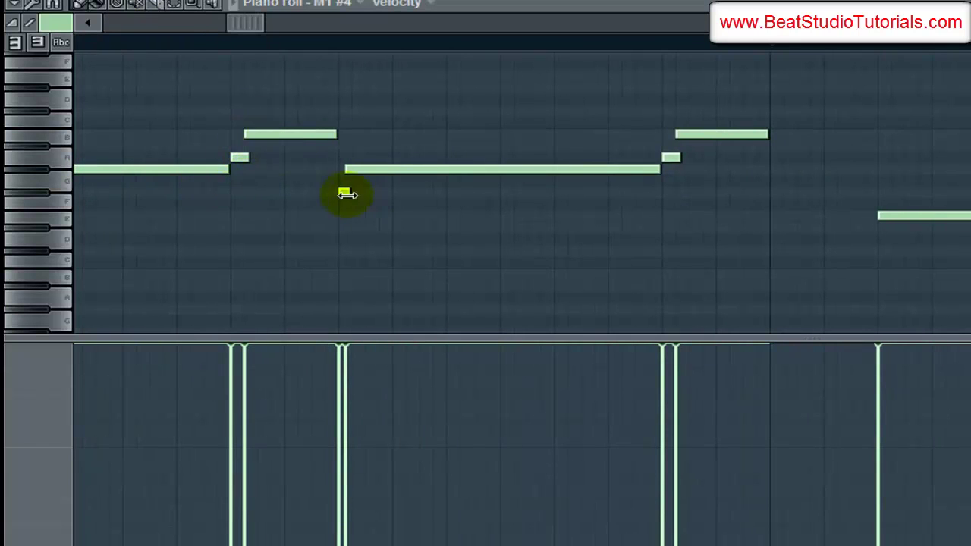
pyautogui.click(354, 167)
pyautogui.click(659, 166)
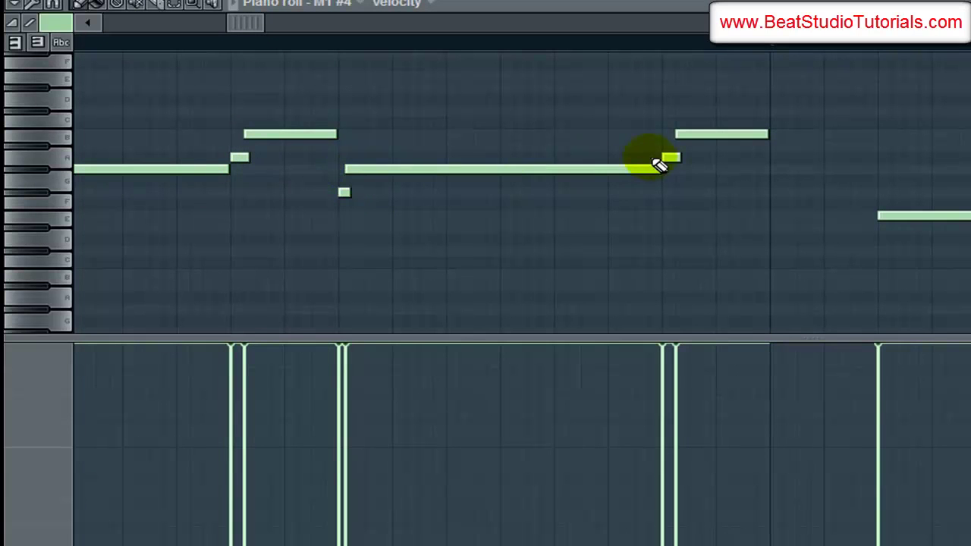
pyautogui.click(673, 134)
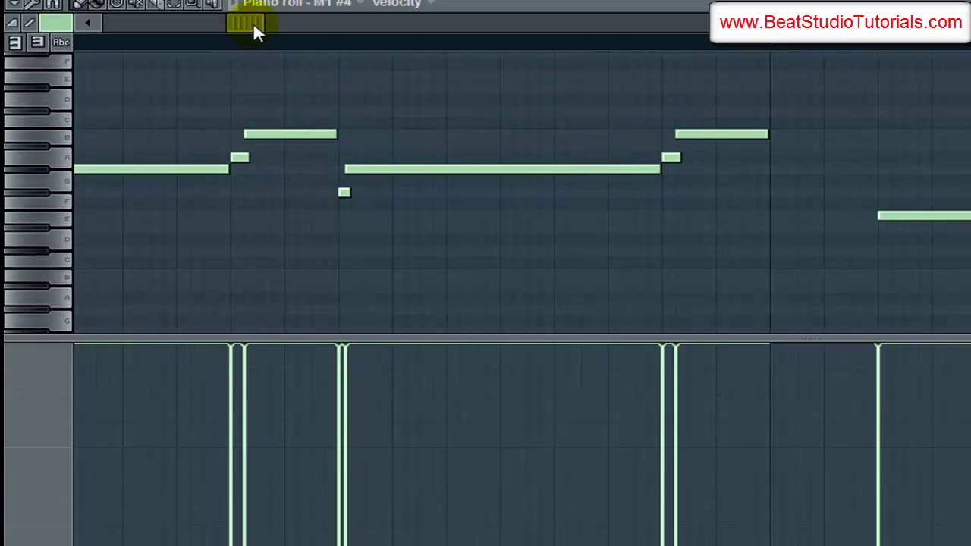
# Step: Examine the melody's notes in the second half of the pattern, up to the four rising notes at the end
pyautogui.moveTo(254, 28); pyautogui.dragTo(603, 25)
pyautogui.click(471, 213)
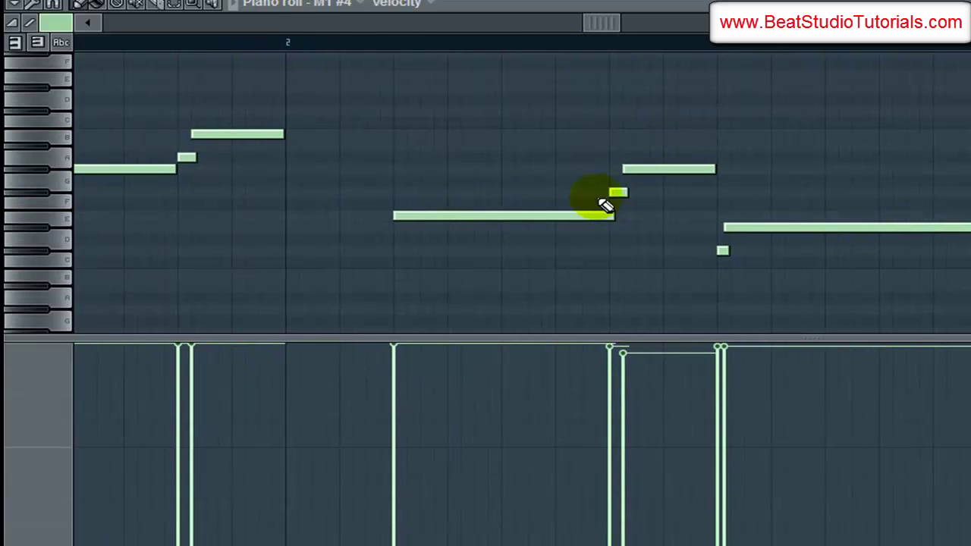
pyautogui.click(619, 191)
pyautogui.click(640, 169)
pyautogui.moveTo(607, 24); pyautogui.dragTo(733, 29)
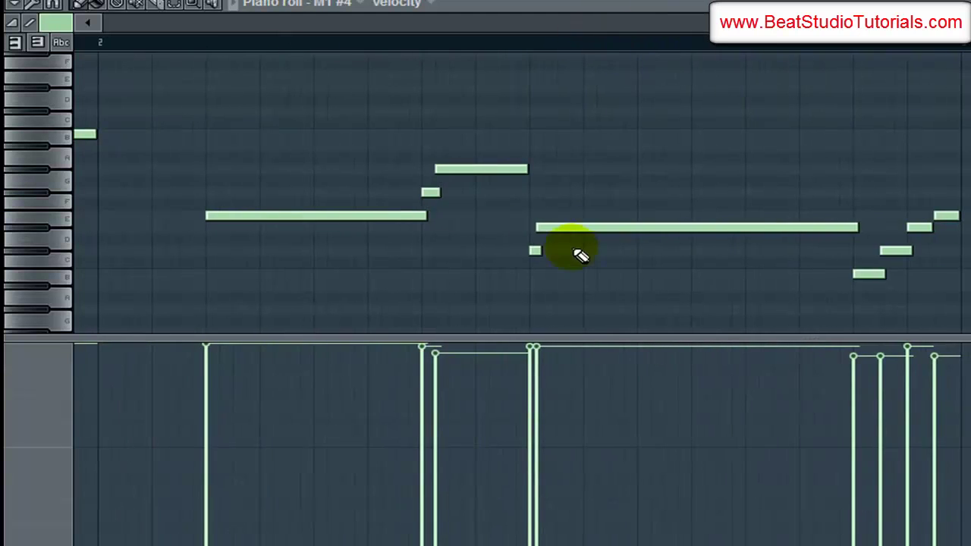
pyautogui.click(532, 252)
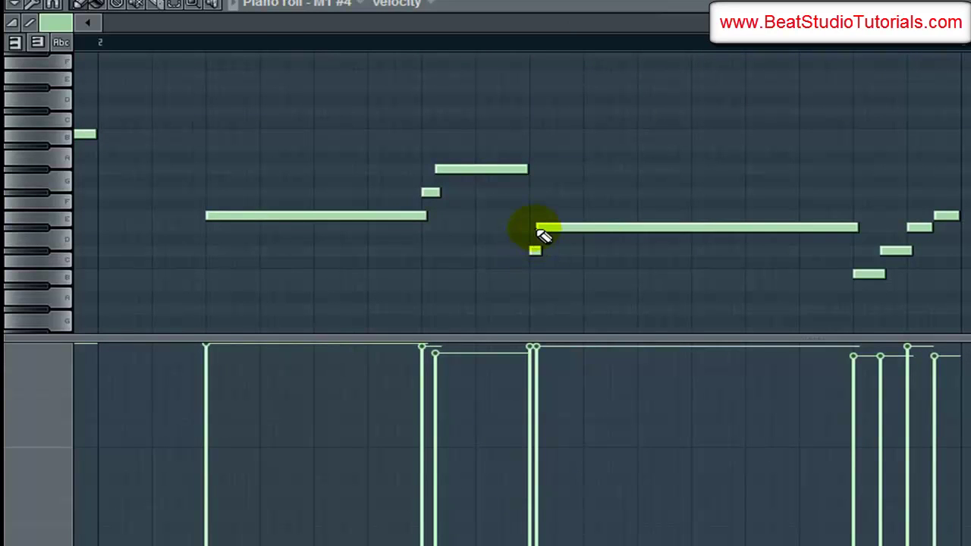
pyautogui.click(541, 226)
pyautogui.moveTo(736, 24); pyautogui.dragTo(842, 25)
pyautogui.click(621, 273)
pyautogui.click(641, 251)
pyautogui.click(661, 226)
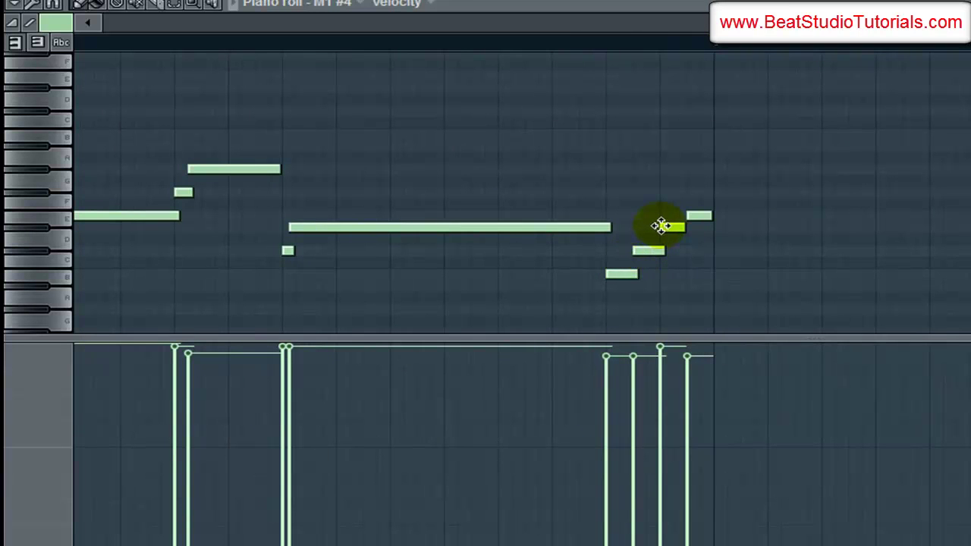
pyautogui.click(694, 216)
# Step: Play the pattern back from the start and follow the M1 #4 melody in the piano roll
pyautogui.moveTo(734, 372)
pyautogui.mouseDown()
pyautogui.moveTo(597, 297)
pyautogui.moveTo(5, 233)
pyautogui.mouseUp()
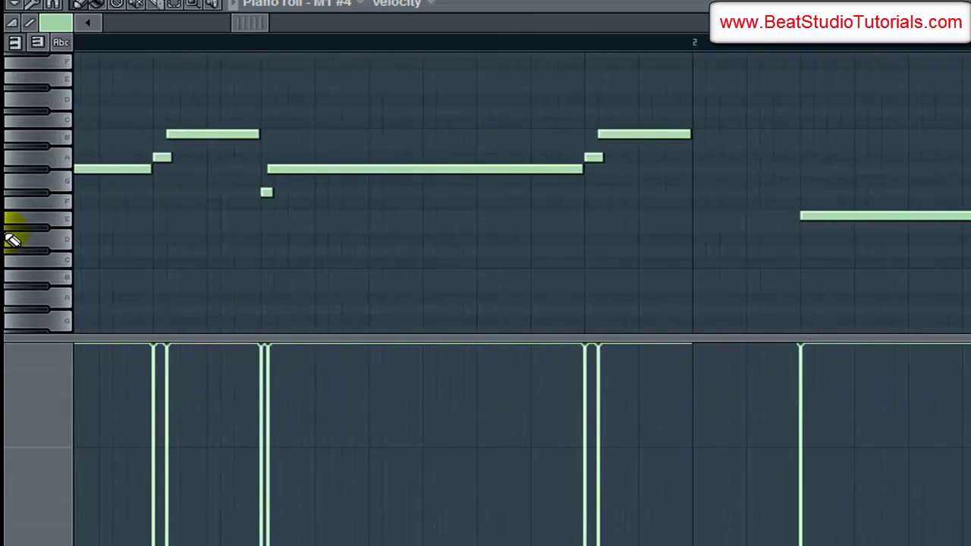
pyautogui.click(12, 240)
pyautogui.press('space')
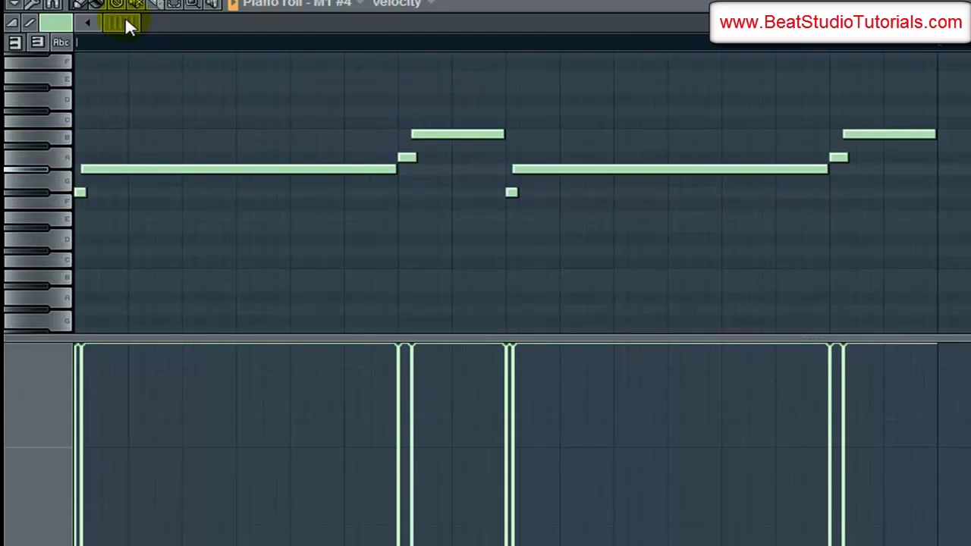
pyautogui.moveTo(127, 20); pyautogui.dragTo(644, 60)
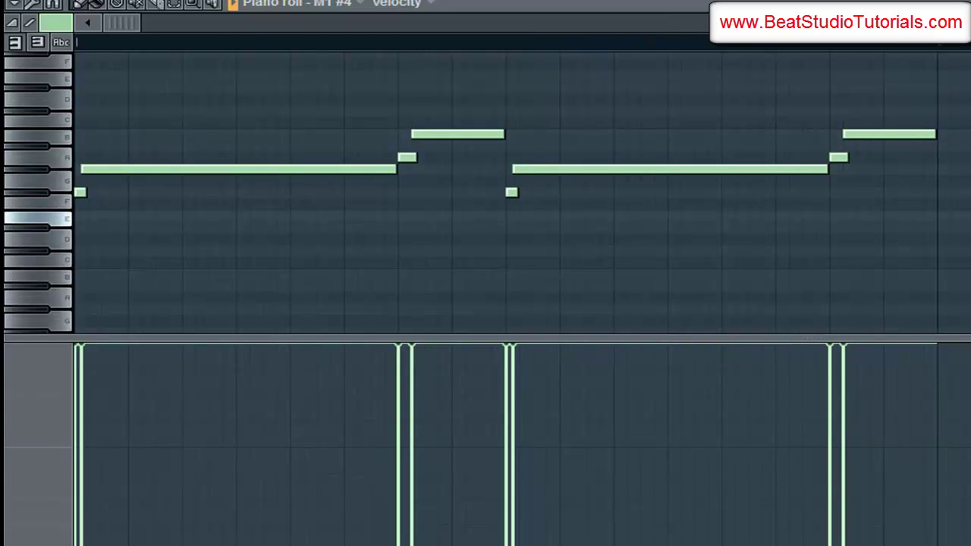
pyautogui.moveTo(165, 19); pyautogui.dragTo(553, 54)
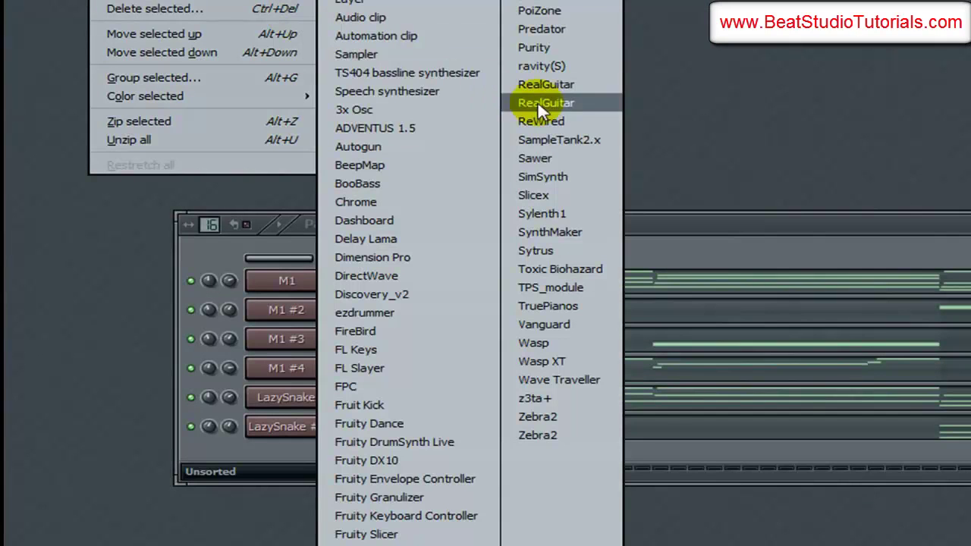
# Step: Add a Purity channel, compare the Winter Lead and Winter Whistle presets in its Lead Synth bank, and load Winter Whistle
pyautogui.click(562, 49)
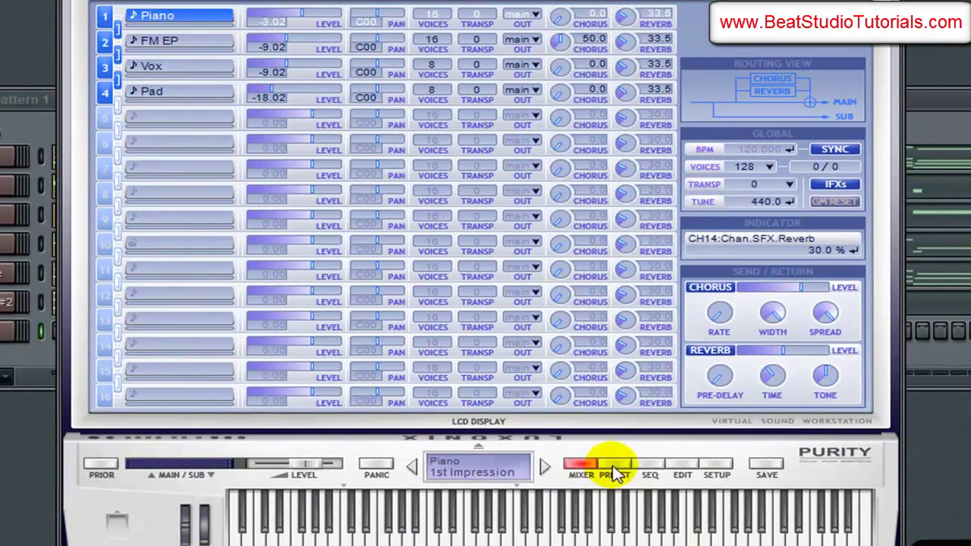
pyautogui.click(615, 468)
pyautogui.click(804, 218)
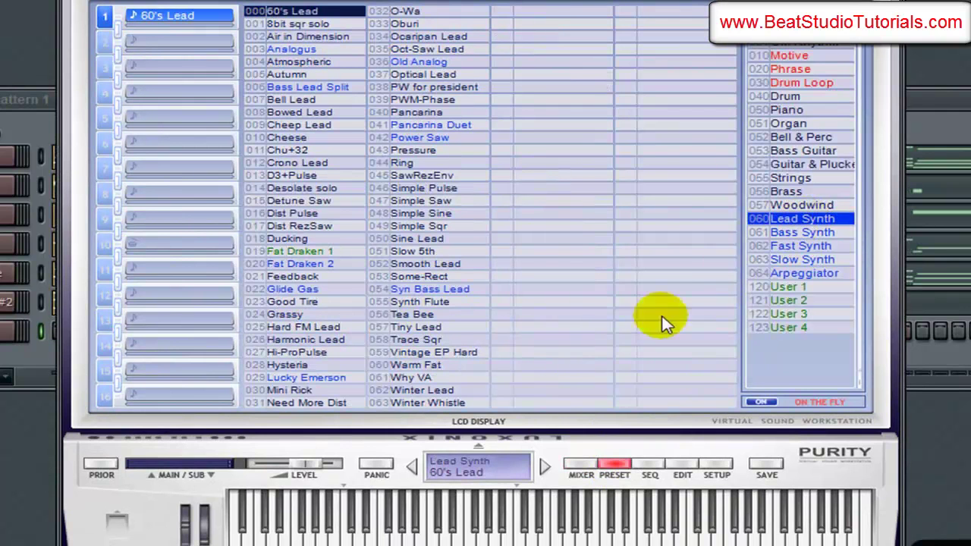
pyautogui.click(468, 403)
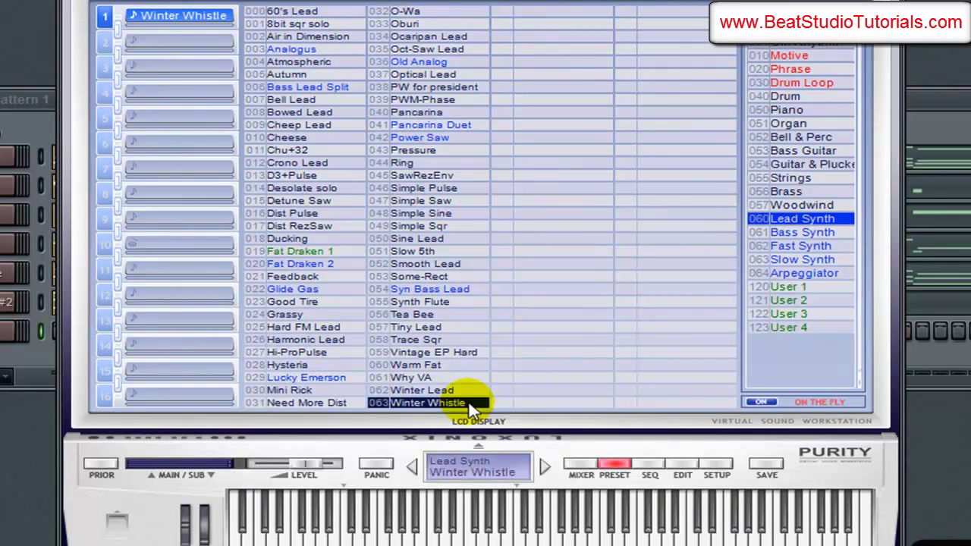
pyautogui.click(455, 394)
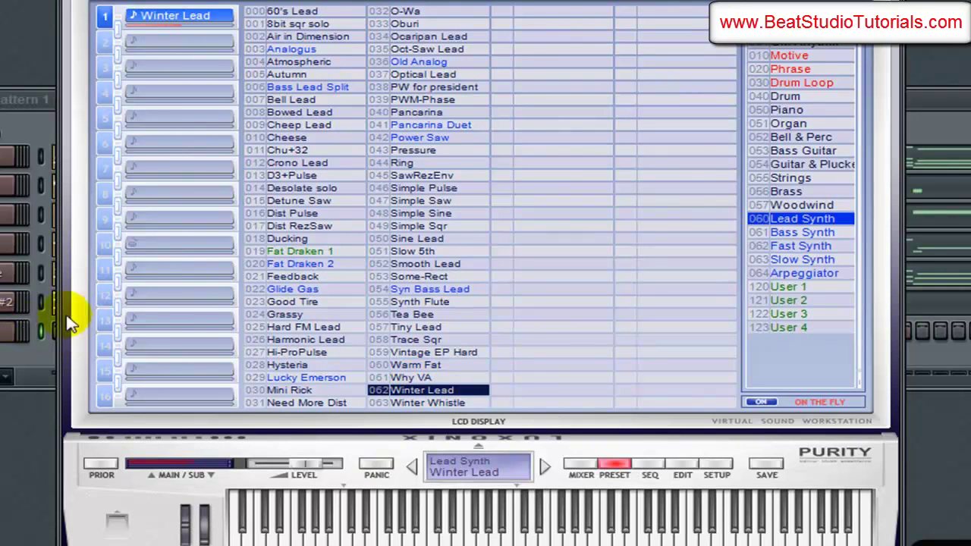
pyautogui.click(431, 404)
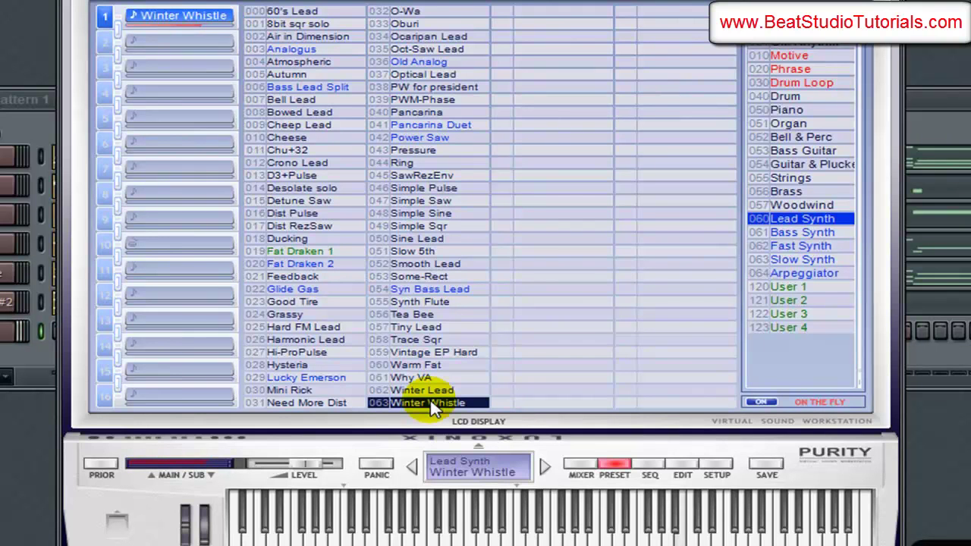
# Step: Open the edit page of the Winter Whistle preset and slightly adjust the attack point of its filter envelope
pyautogui.click(687, 466)
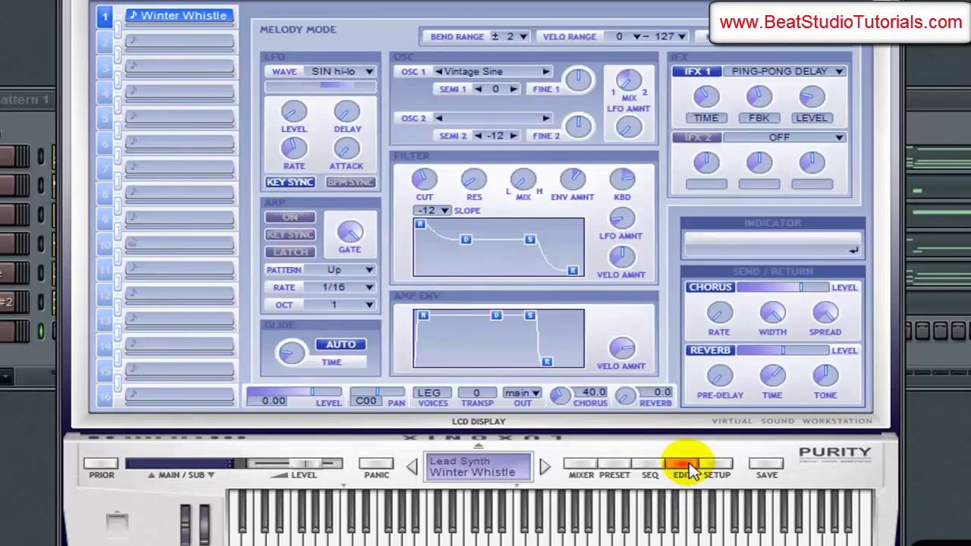
pyautogui.moveTo(417, 223); pyautogui.dragTo(421, 226)
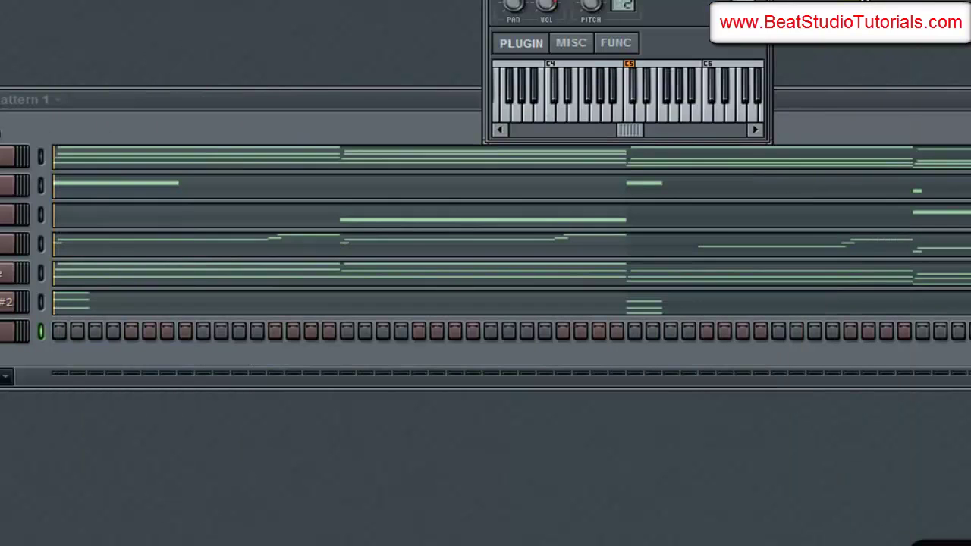
# Step: Copy the melody notes from the M1 #4 channel into the Purity channel
pyautogui.click(40, 243)
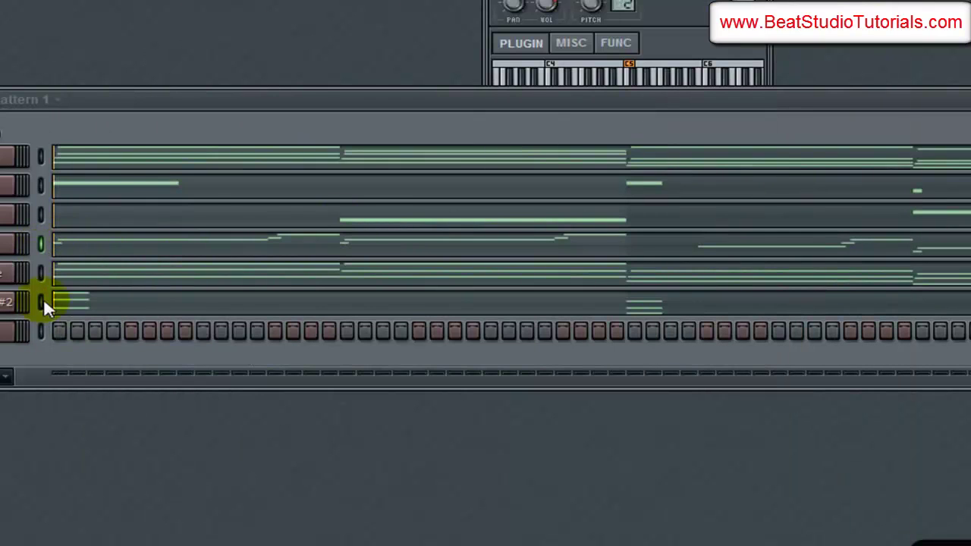
pyautogui.click(40, 331)
pyautogui.hotkey('ctrl', 'v')
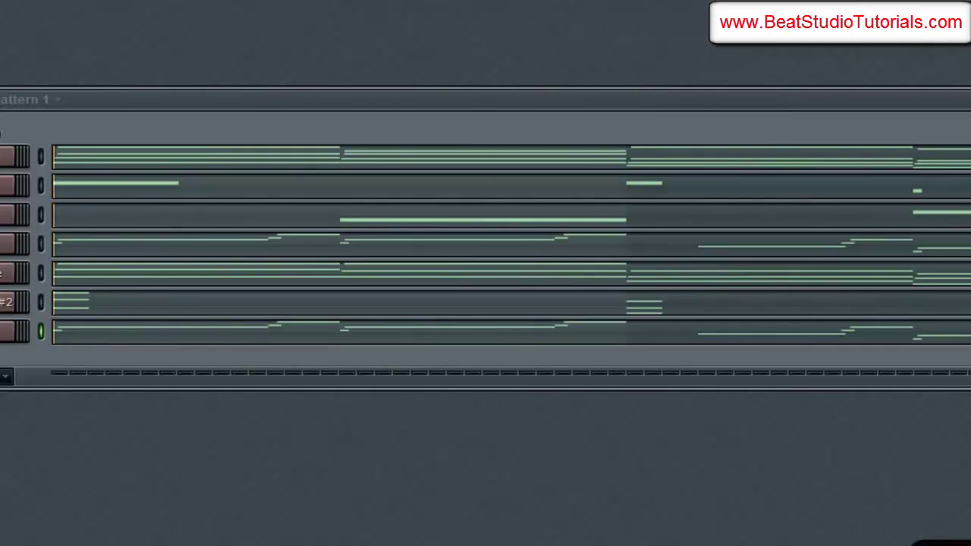
# Step: Play the pattern and lower the Purity channel's volume to balance it with M1 #4
pyautogui.press('space')
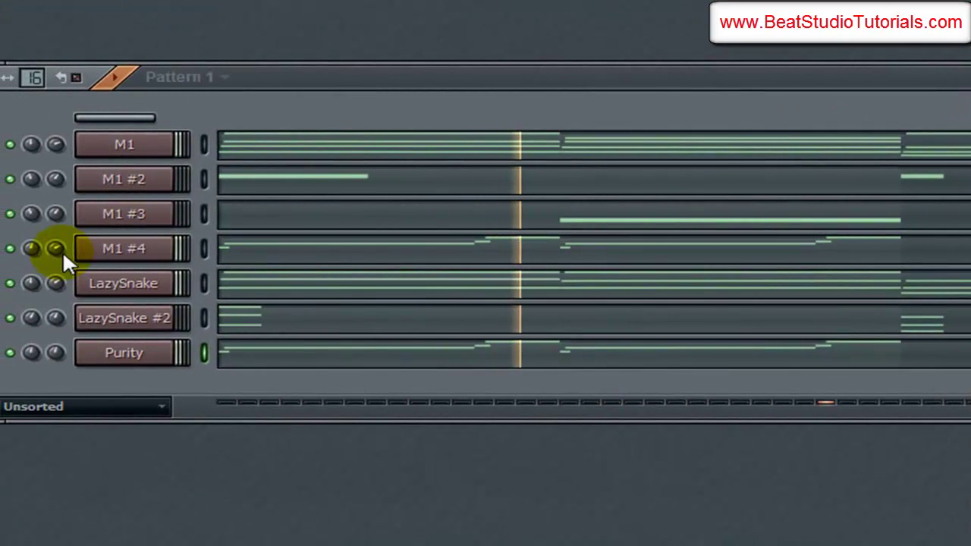
pyautogui.moveTo(56, 353); pyautogui.dragTo(57, 378)
pyautogui.click(59, 348)
pyautogui.click(59, 348)
pyautogui.click(59, 348)
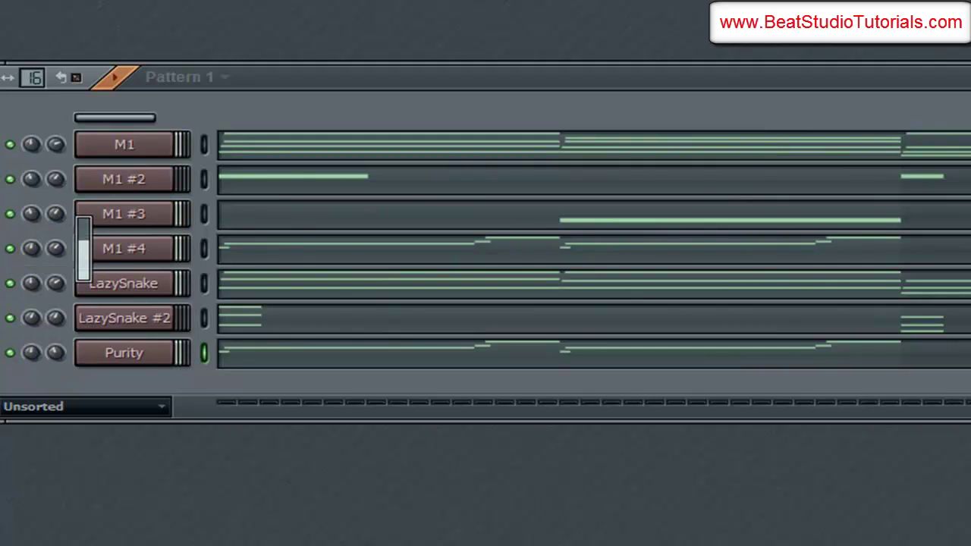
# Step: Open the M1 #4 instrument, examine its Prog mode and preset browser, and return to Combi mode to inspect the VDF EG 1 attack point
pyautogui.click(122, 249)
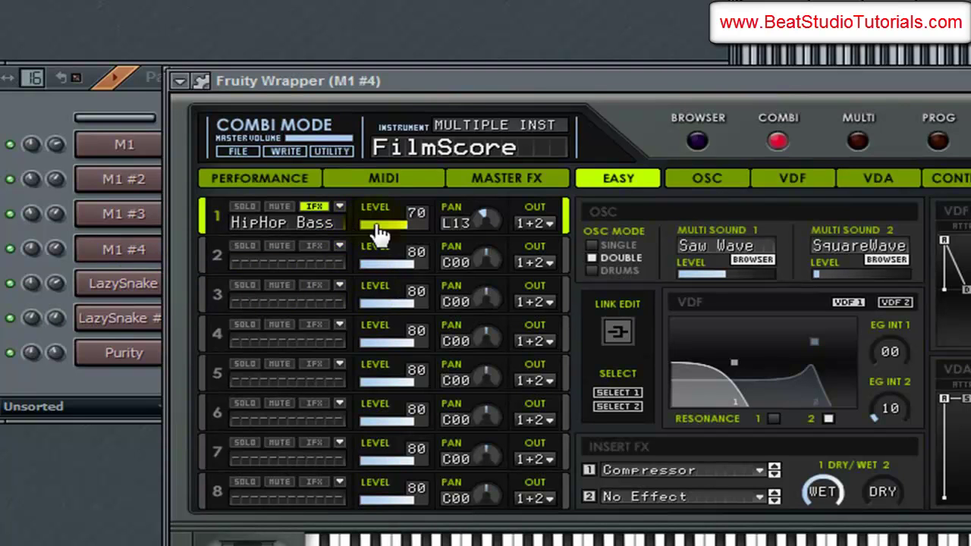
pyautogui.click(938, 141)
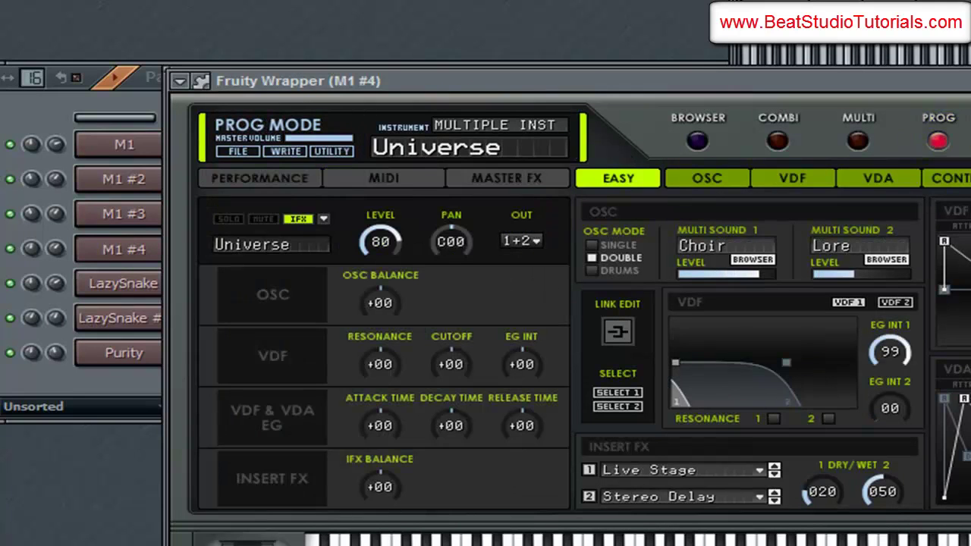
pyautogui.click(698, 142)
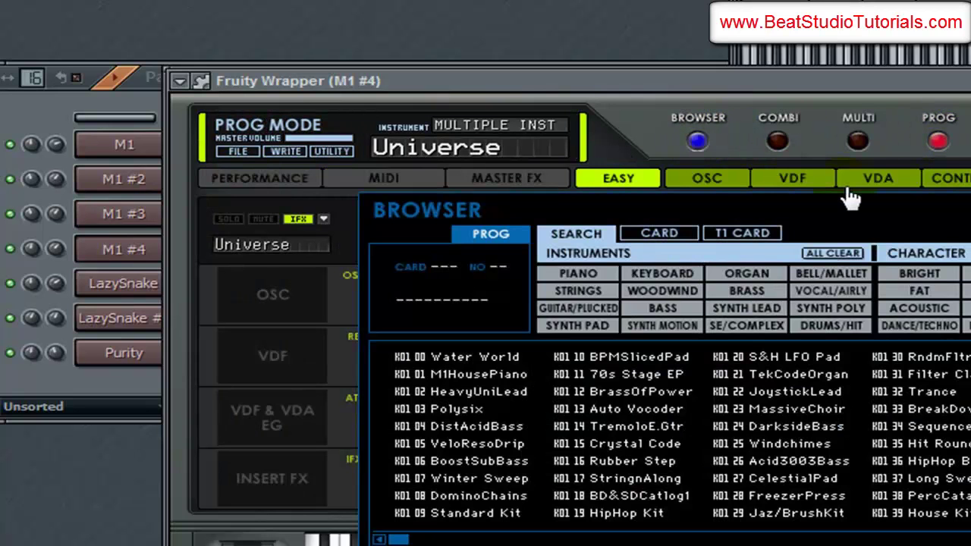
pyautogui.click(778, 141)
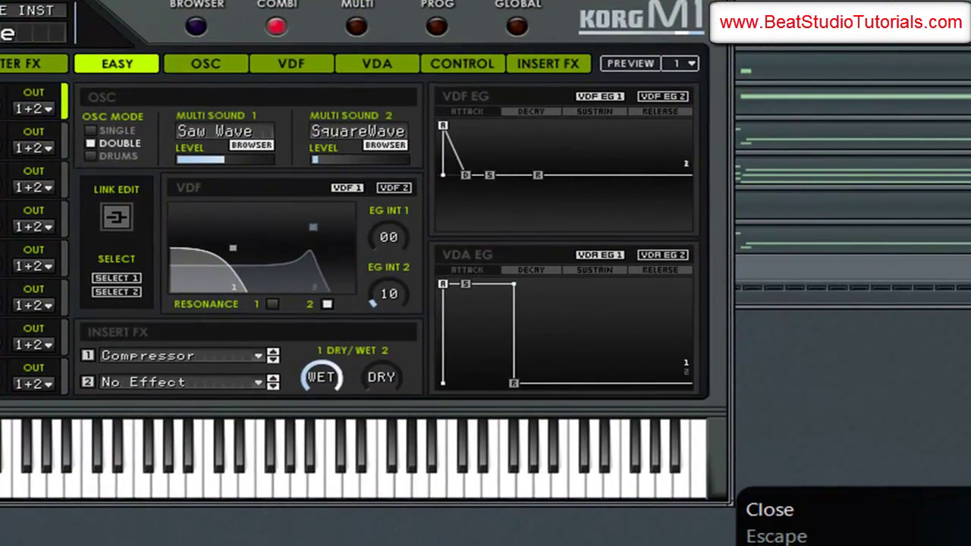
pyautogui.moveTo(446, 132)
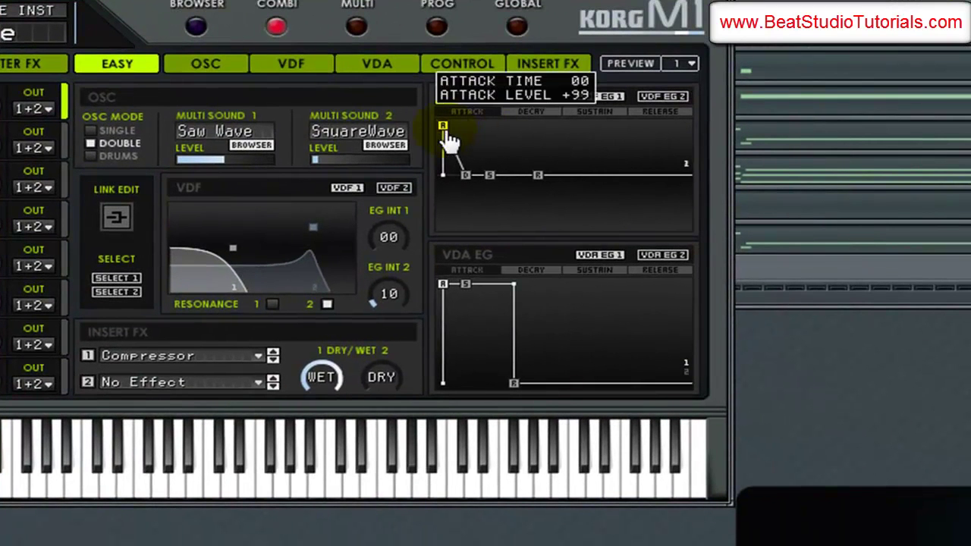
pyautogui.moveTo(446, 128)
pyautogui.mouseDown()
pyautogui.moveTo(460, 129)
pyautogui.moveTo(440, 126)
pyautogui.mouseUp()
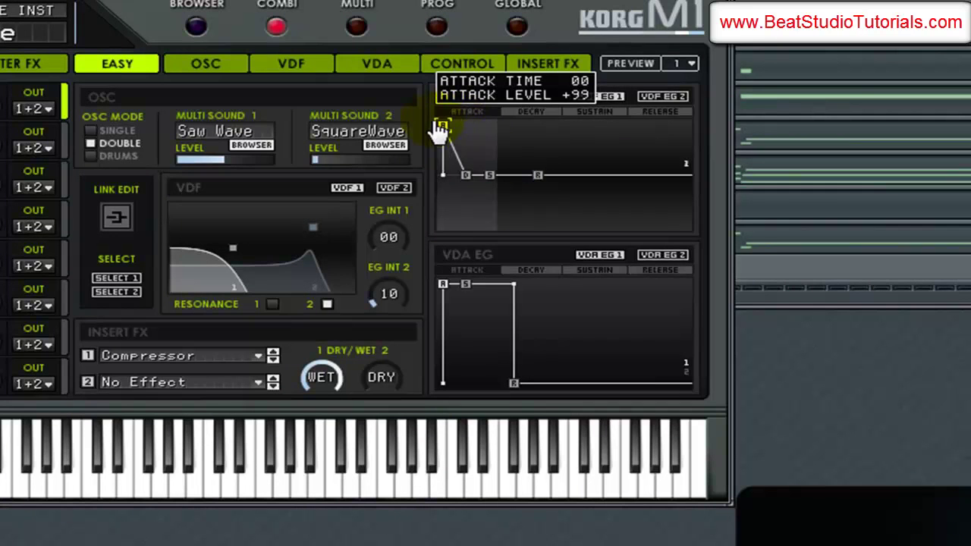
pyautogui.click(726, 249)
# Step: Solo the M1 #4 channel and play the pattern to hear its lead on its own
pyautogui.press('space')
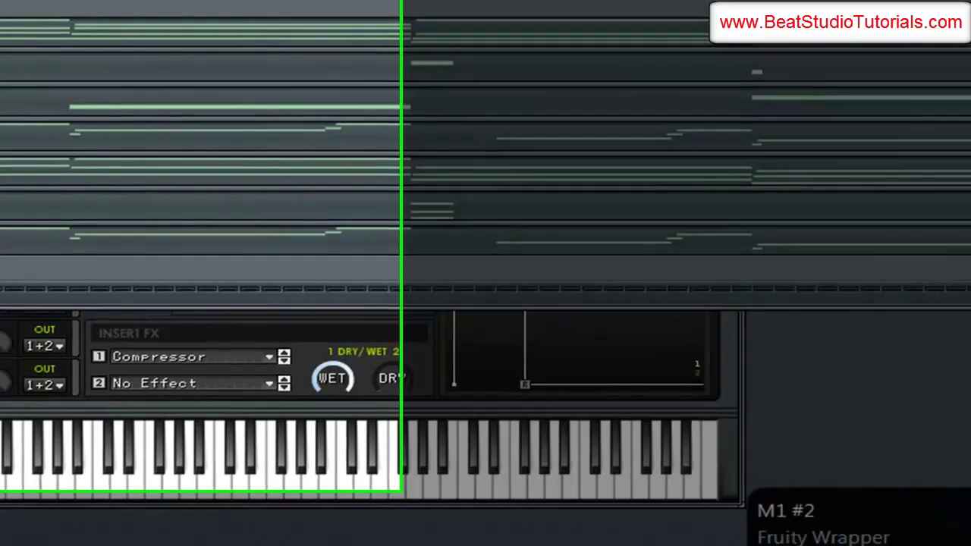
pyautogui.rightClick(93, 195)
pyautogui.click(111, 209)
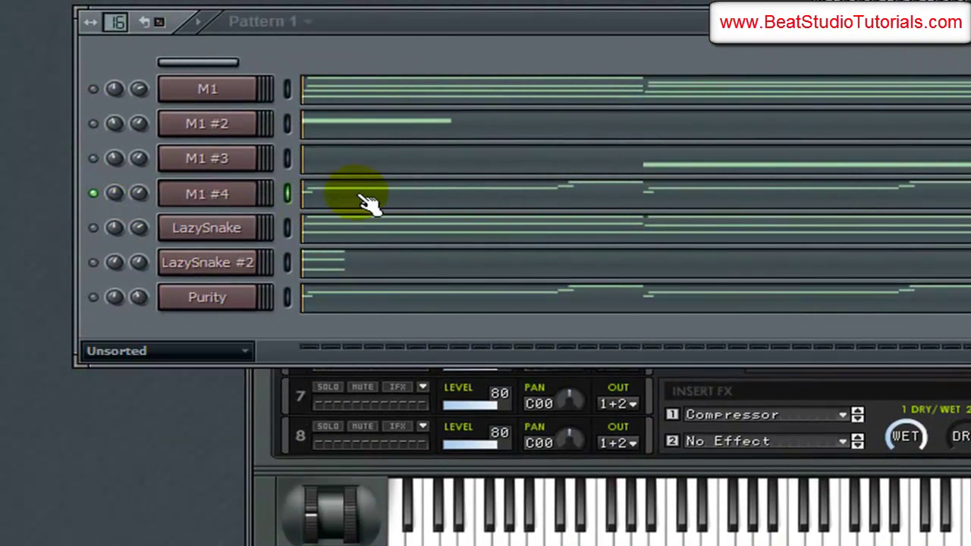
pyautogui.press('space')
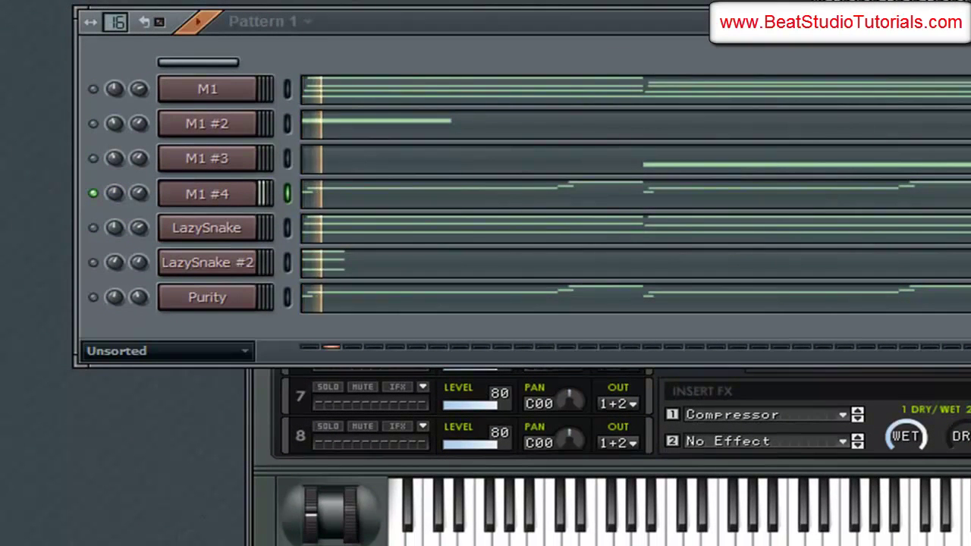
pyautogui.click(692, 197)
pyautogui.press('F7')
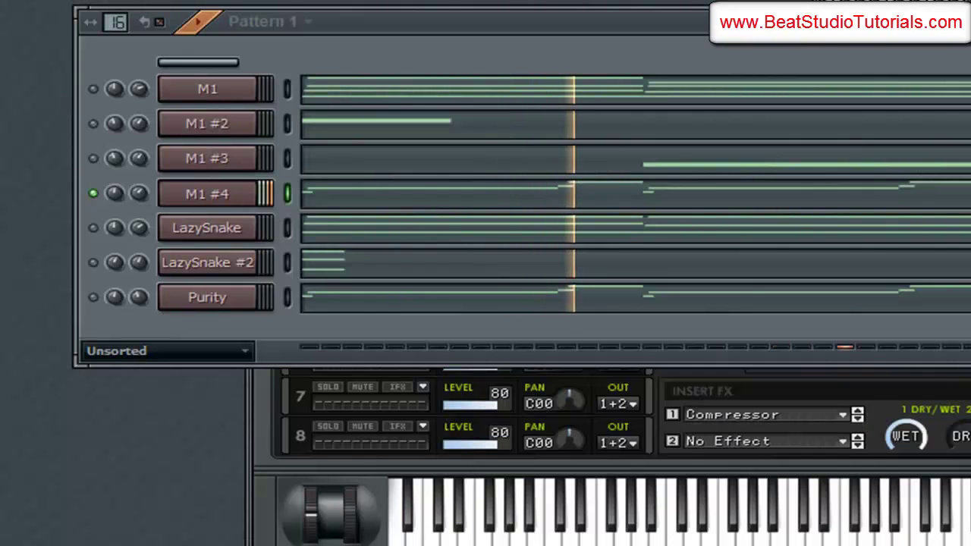
# Step: Raise the VDA EG 1 attack time in M1 #4 to between 10 and 16, close the instrument and control playback
pyautogui.click(207, 194)
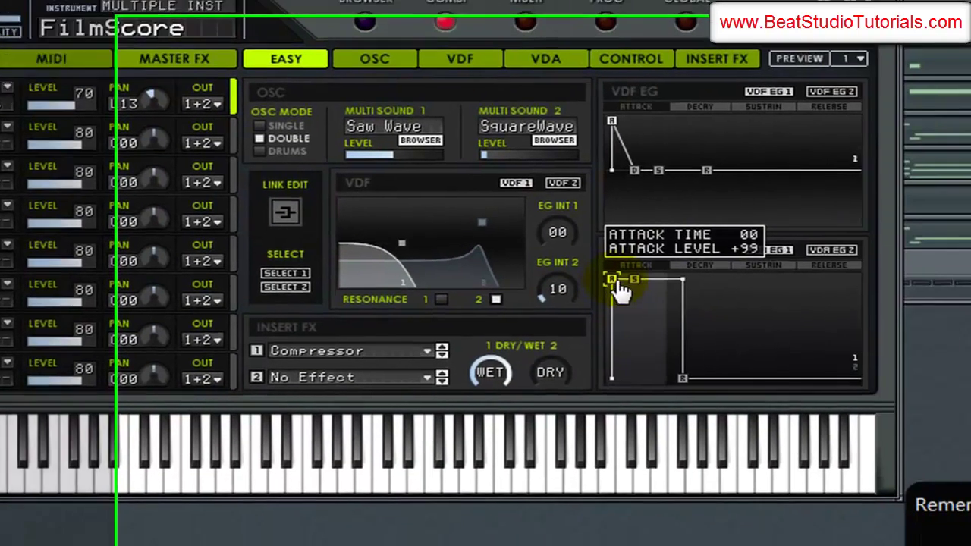
pyautogui.moveTo(496, 262); pyautogui.dragTo(511, 262)
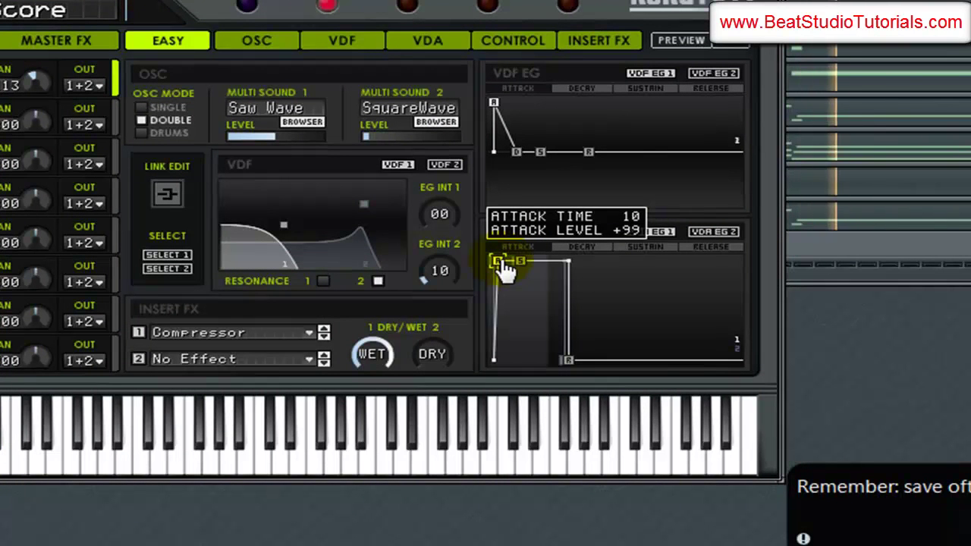
pyautogui.moveTo(505, 269); pyautogui.dragTo(509, 271)
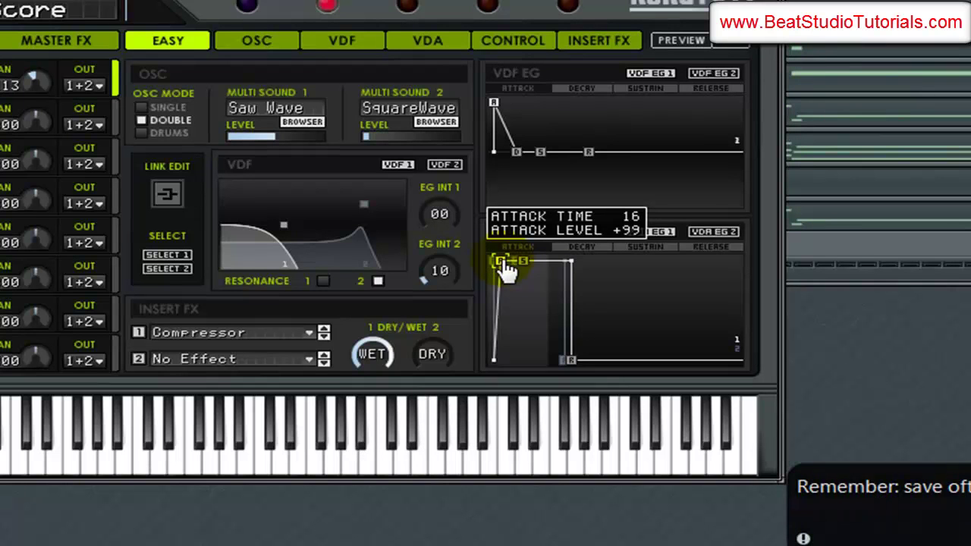
pyautogui.moveTo(507, 270); pyautogui.dragTo(505, 269)
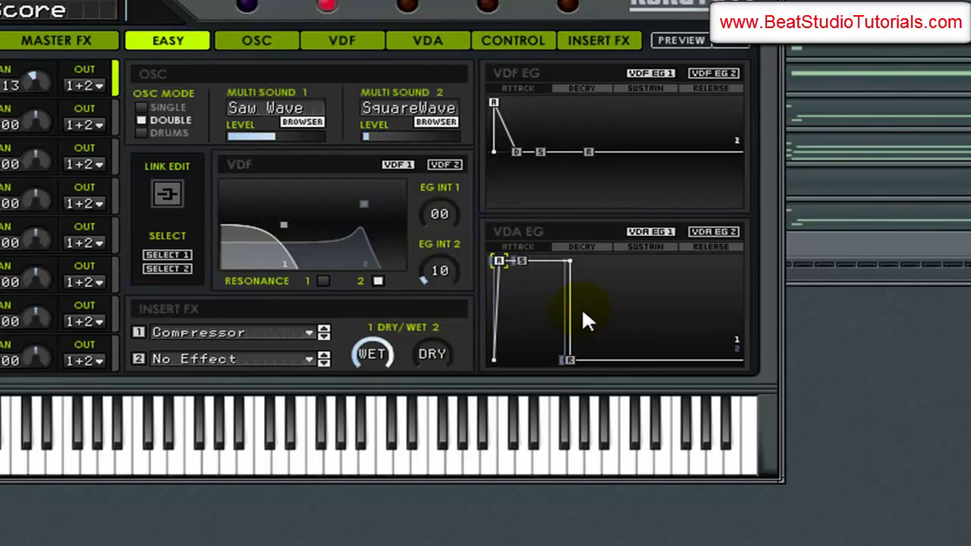
pyautogui.press('Escape')
pyautogui.press('space')
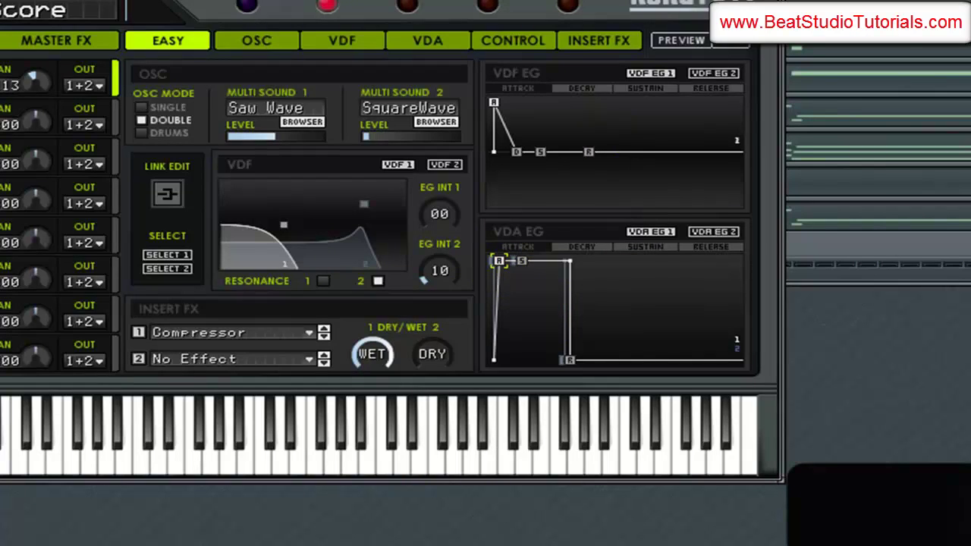
pyautogui.press('Escape')
# Step: Play the pattern and unmute the M1 #2, M1 and LazySnake channels, toggling M1 #3 on and off to compare
pyautogui.press('1')
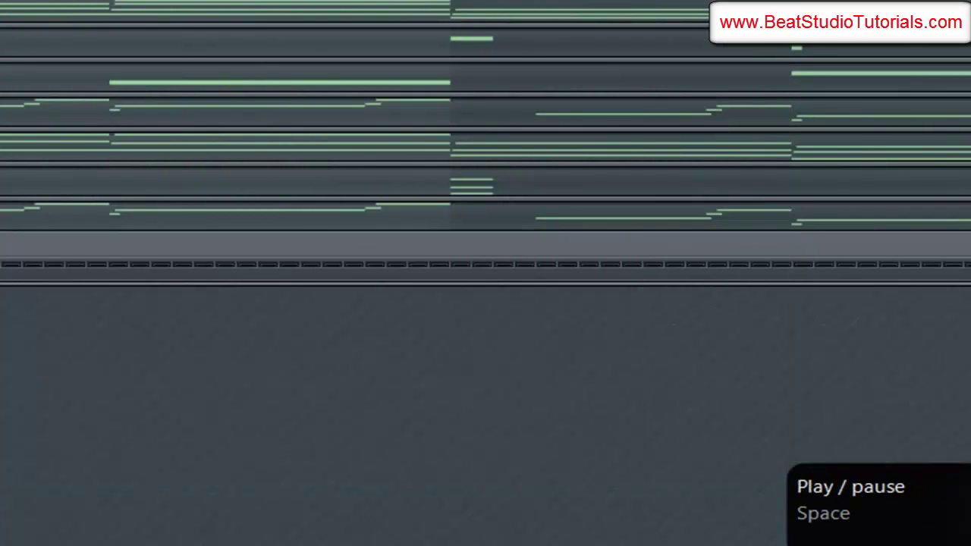
pyautogui.press('space')
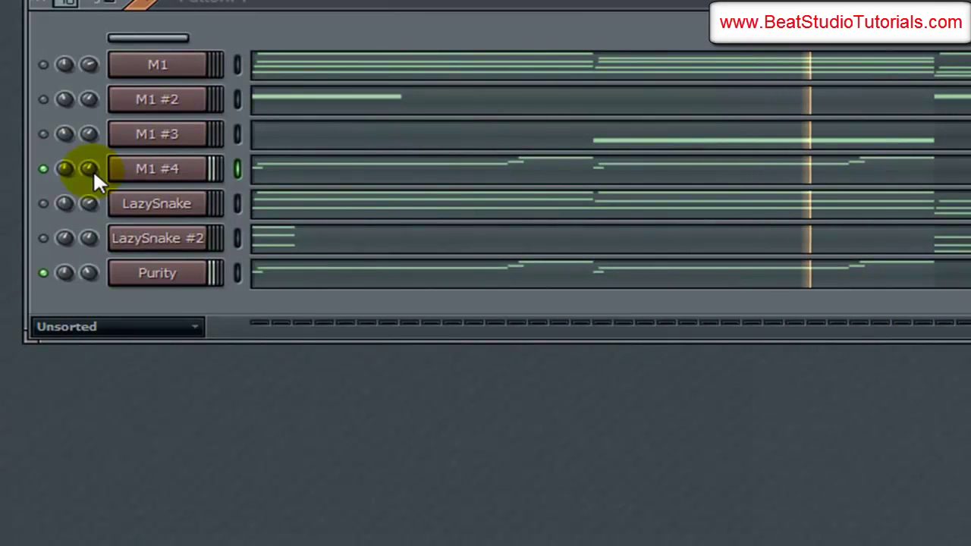
pyautogui.click(44, 100)
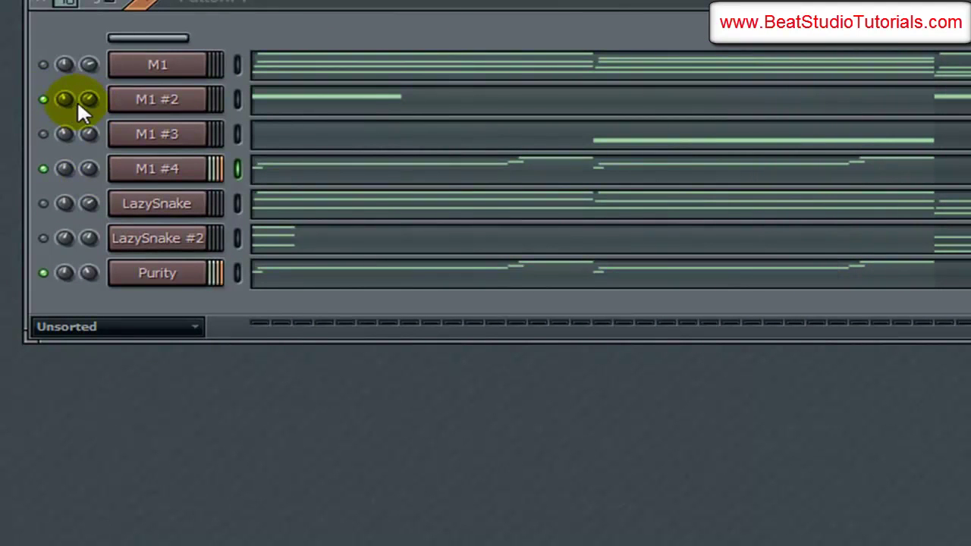
pyautogui.click(43, 64)
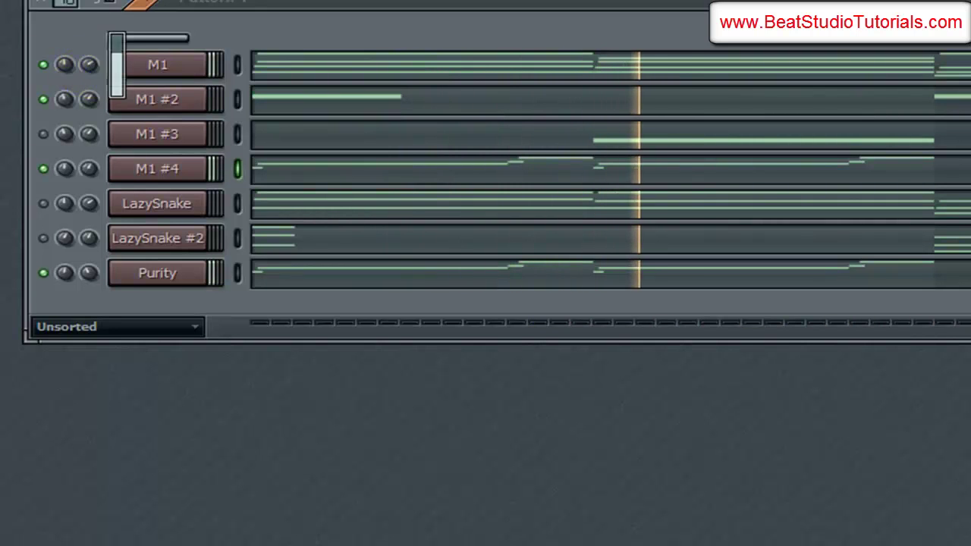
pyautogui.click(44, 135)
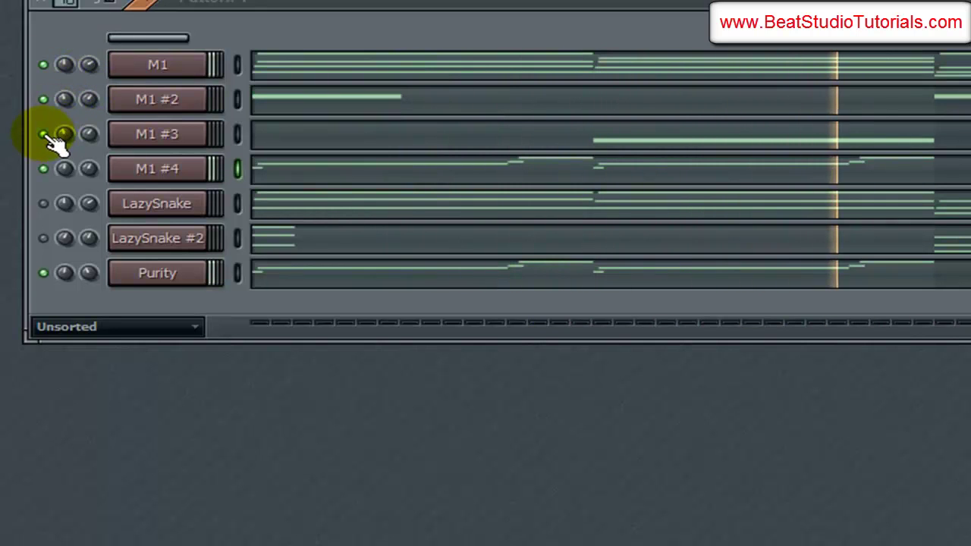
pyautogui.click(44, 135)
pyautogui.click(43, 203)
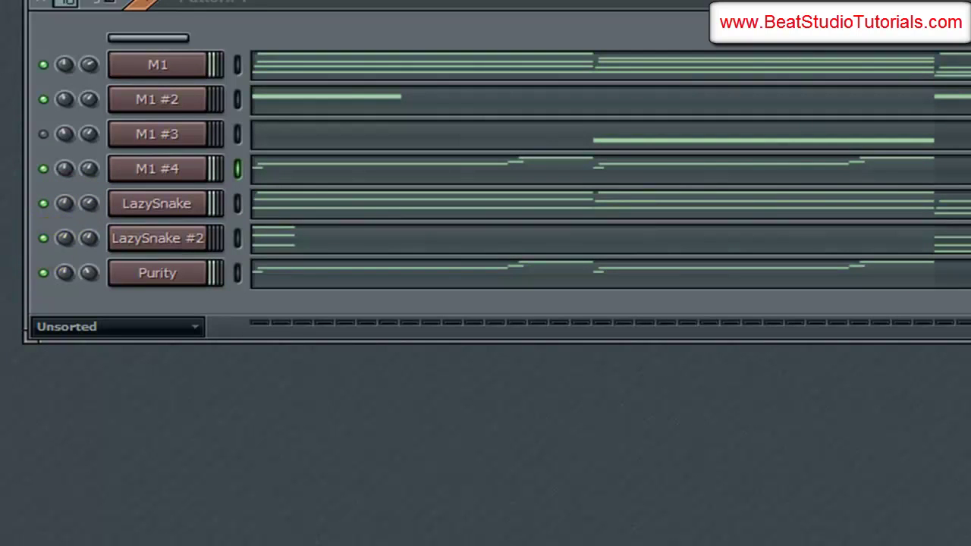
# Step: Lower the LazySnake #2 channel's volume slightly and check its Whawha preset settings
pyautogui.moveTo(89, 242); pyautogui.dragTo(89, 256)
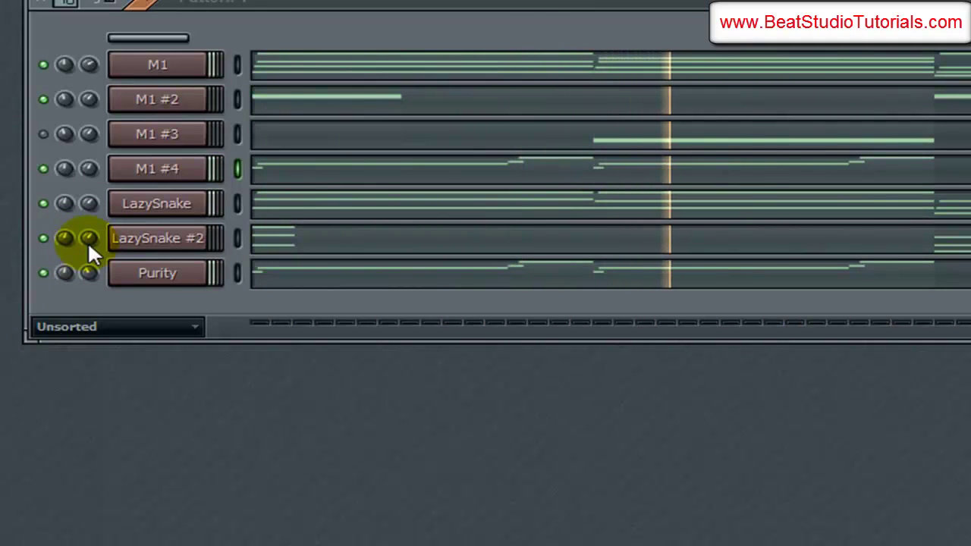
pyautogui.click(148, 240)
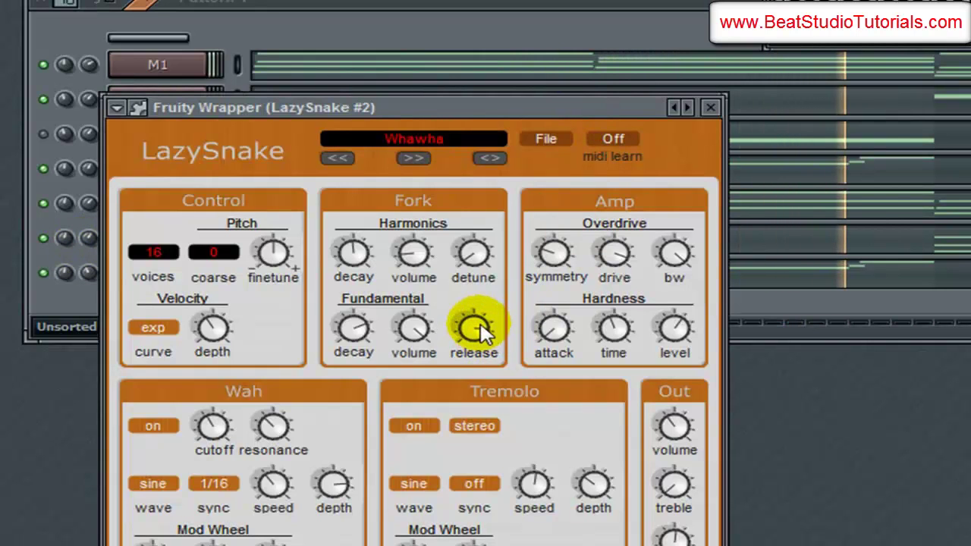
pyautogui.click(710, 107)
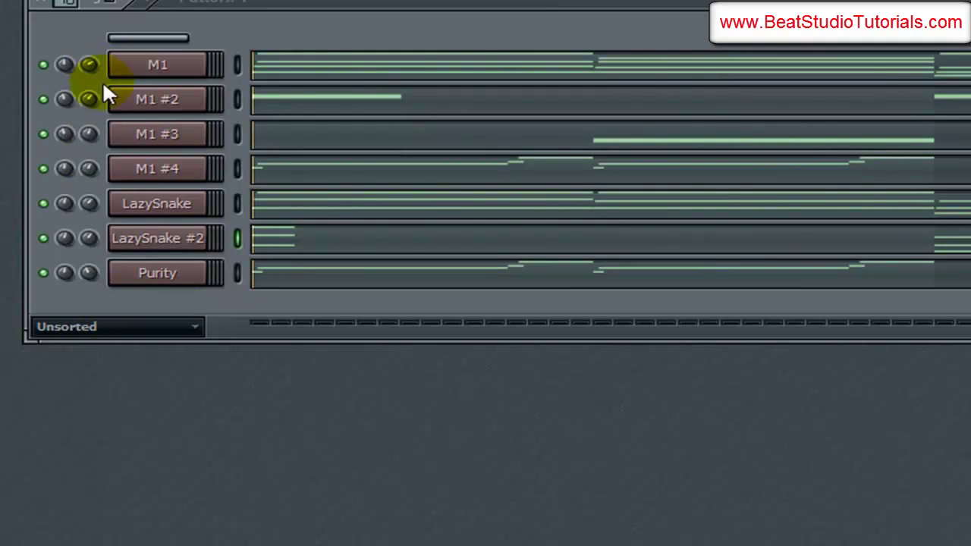
# Step: Clone the Purity channel and open the cloned instrument
pyautogui.rightClick(146, 290)
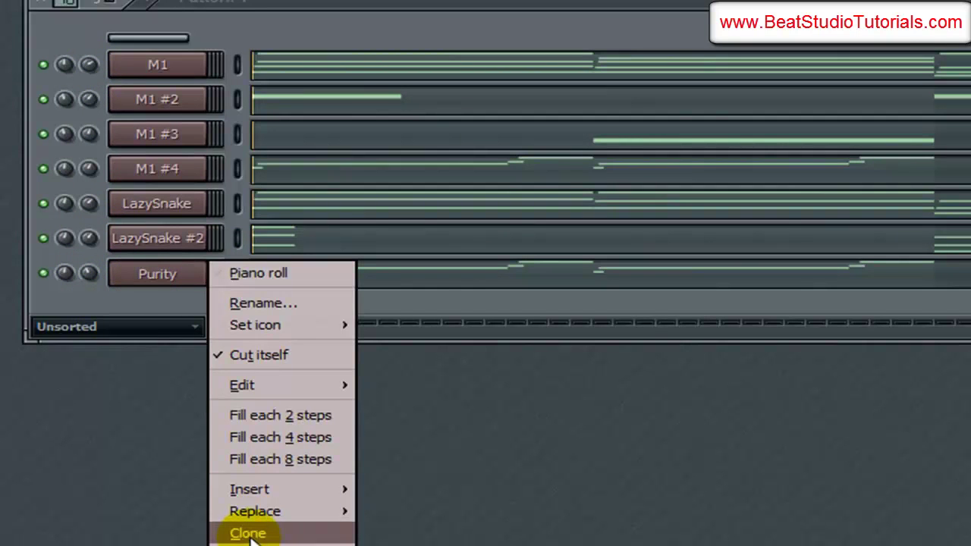
pyautogui.click(227, 532)
pyautogui.click(964, 301)
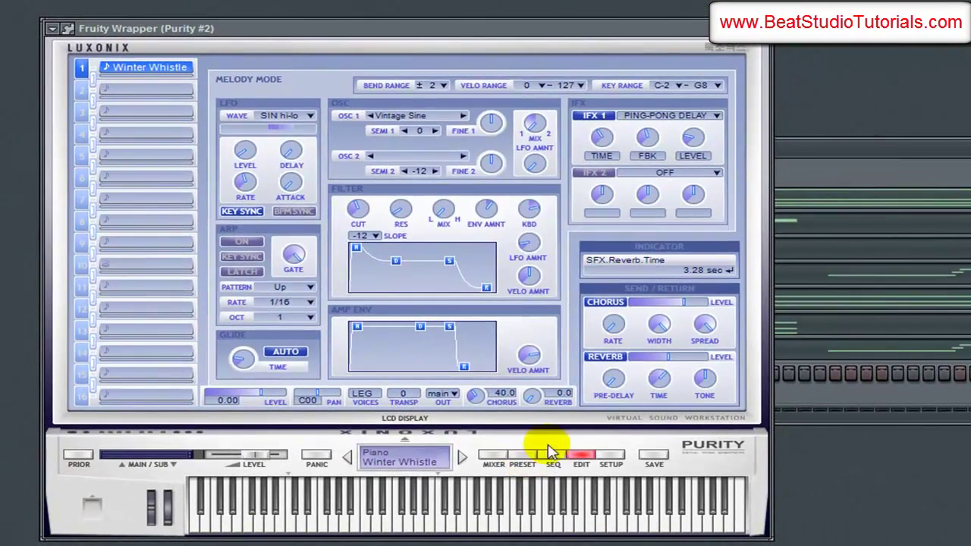
# Step: Compare Fat Draken 2 and Fat Draken 1 in Purity #2's Lead Synth presets, load Fat Draken 1 and close the instrument
pyautogui.click(590, 427)
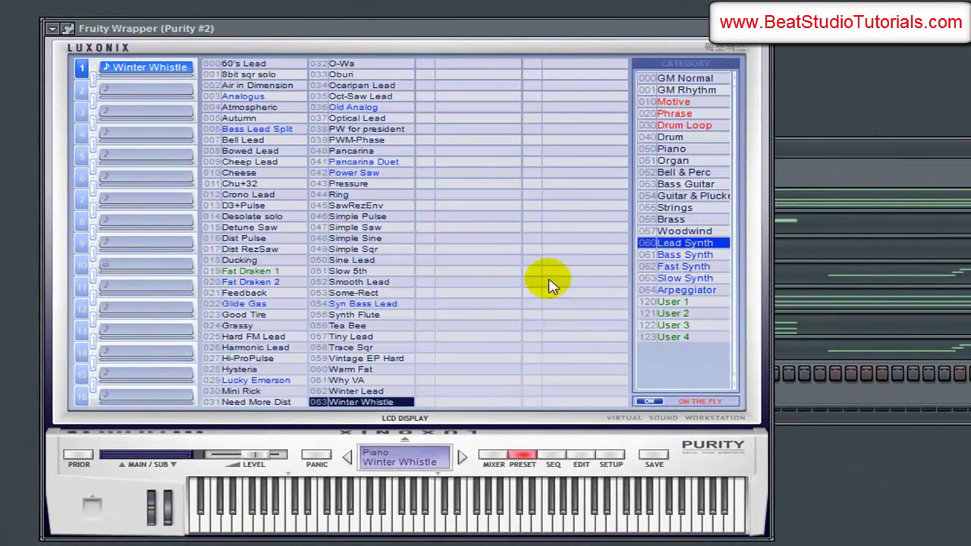
pyautogui.click(257, 282)
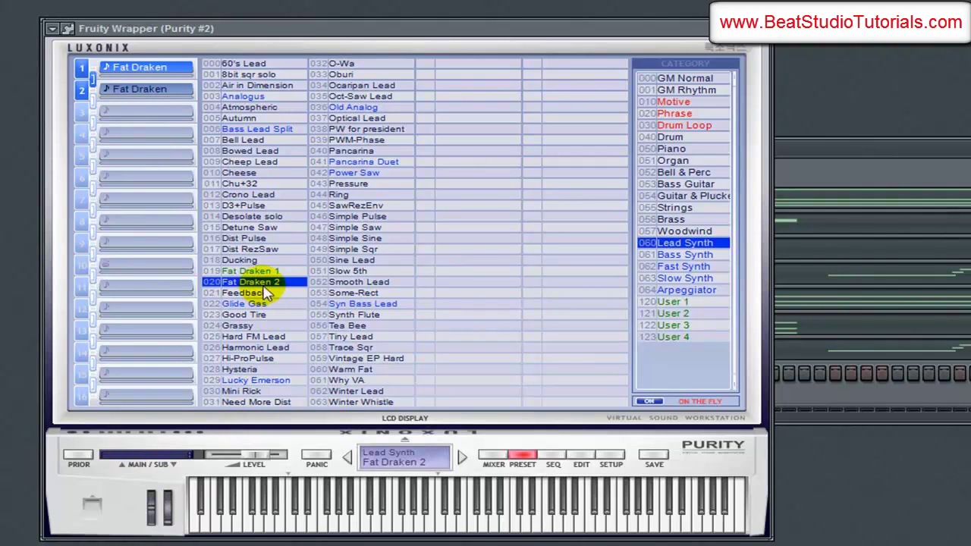
pyautogui.click(252, 271)
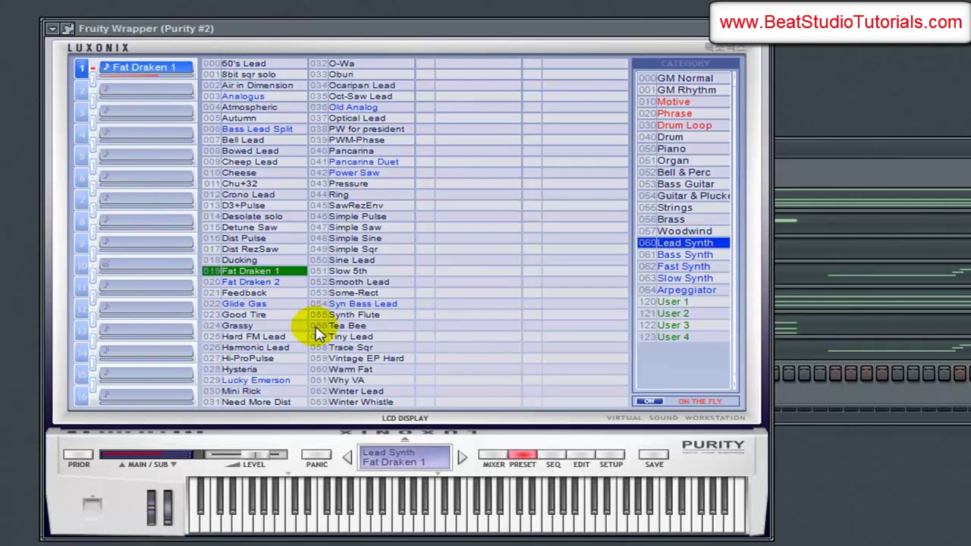
pyautogui.click(251, 282)
pyautogui.click(248, 272)
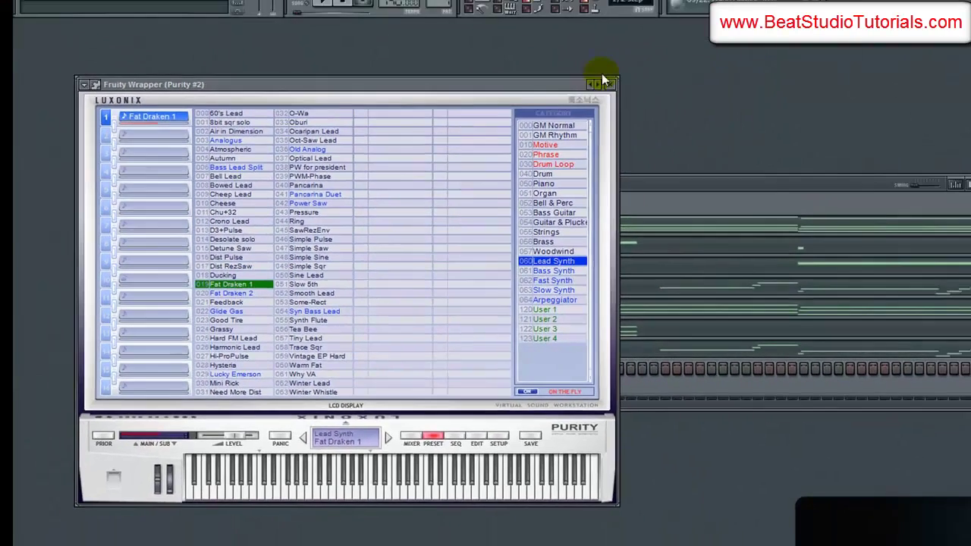
pyautogui.click(609, 83)
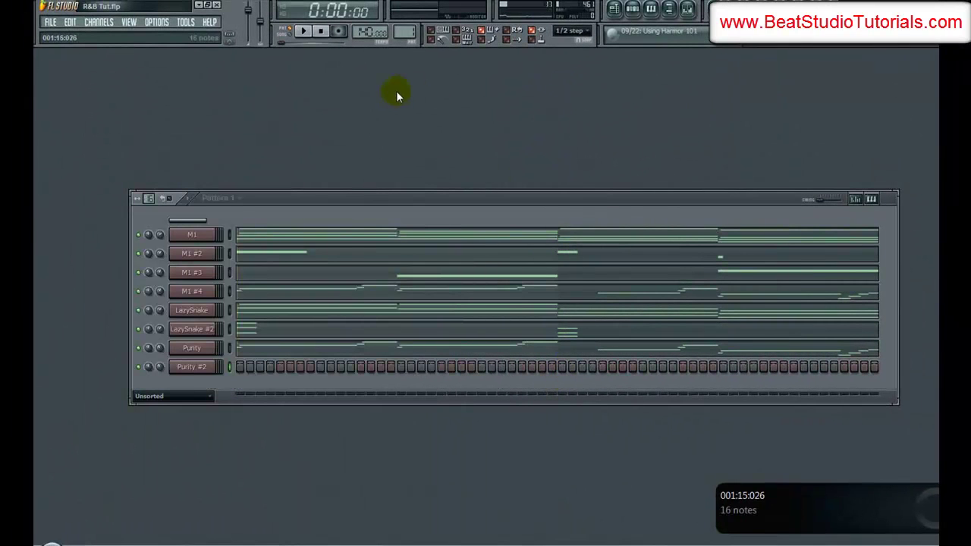
# Step: Arm recording and set the global snap to 1/4 beat
pyautogui.click(338, 33)
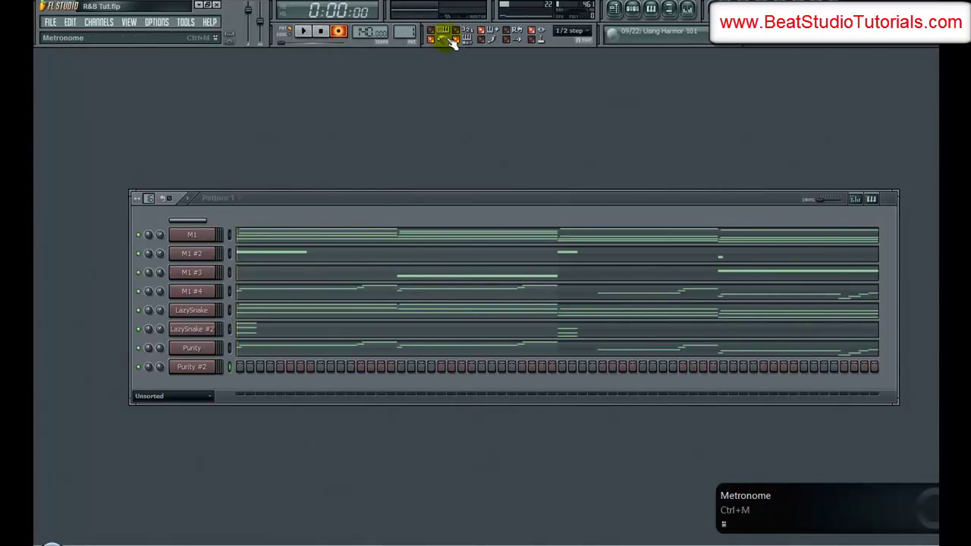
pyautogui.click(572, 30)
pyautogui.click(565, 149)
# Step: Record a short Purity #2 note at the start of the pattern's third chord, disarm recording and stop playback
pyautogui.click(304, 33)
pyautogui.click(304, 31)
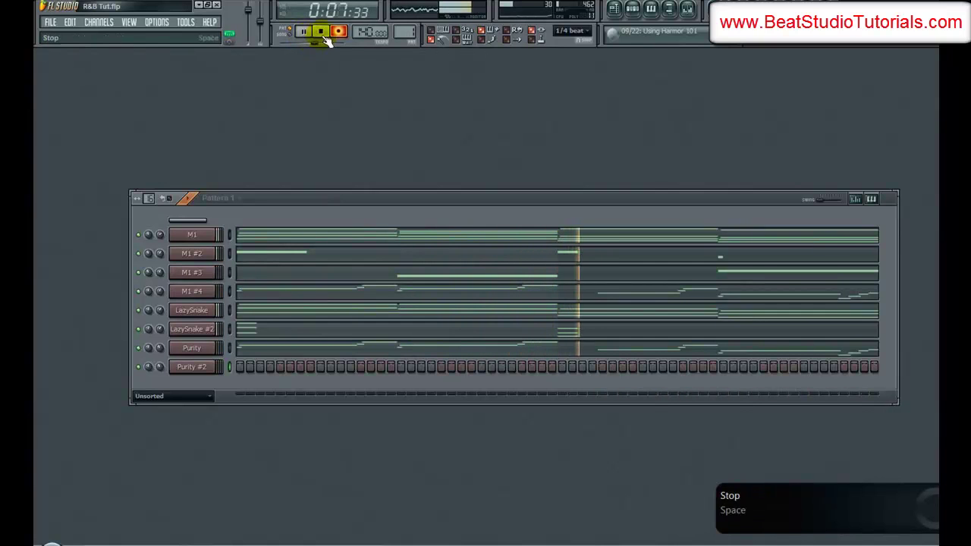
pyautogui.click(344, 34)
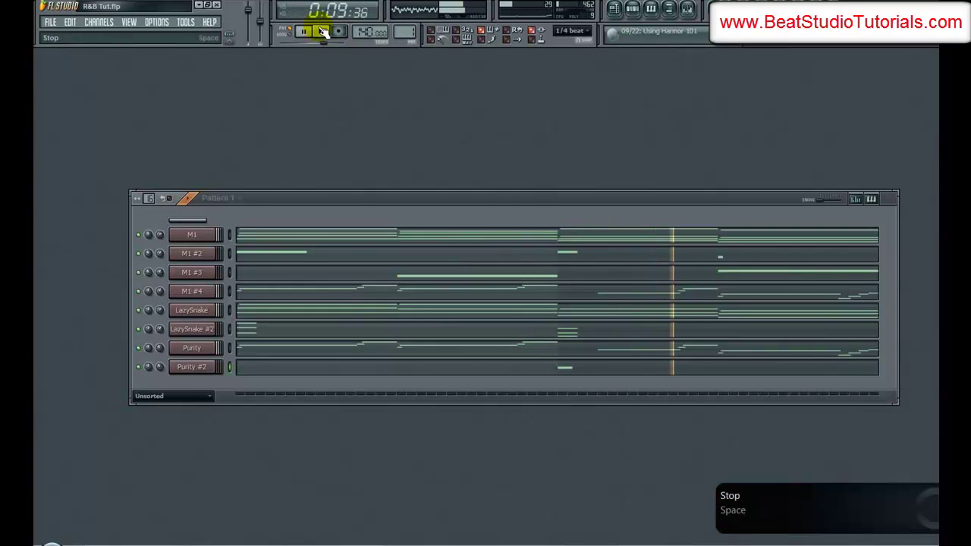
pyautogui.click(322, 32)
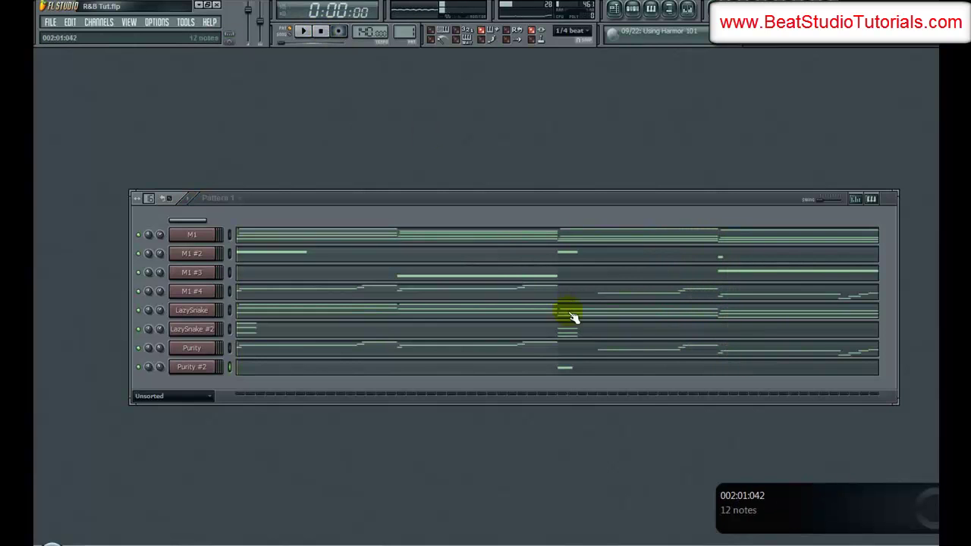
# Step: In Purity #2's piano roll, shorten the recorded note and repeat it at the same pitch to make four evenly spaced notes from bar 2
pyautogui.click(562, 378)
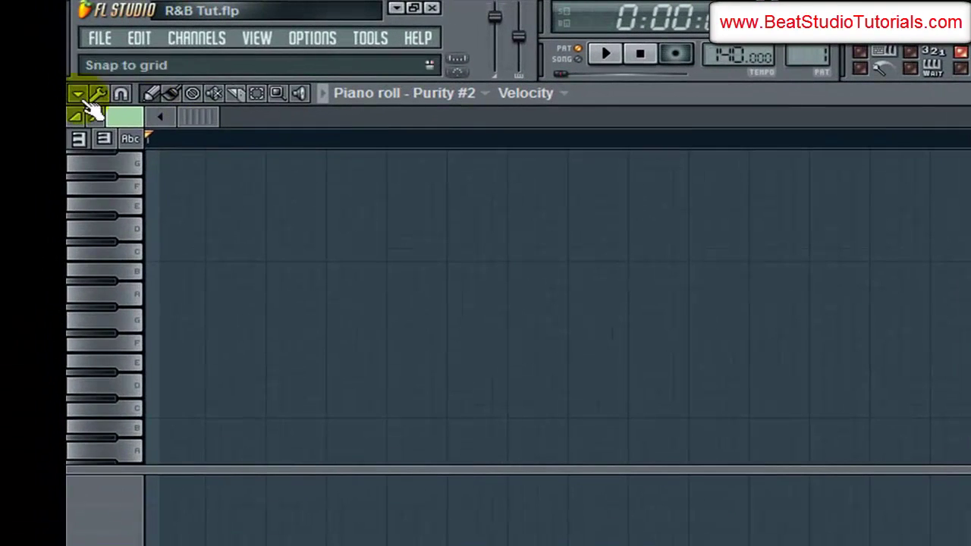
pyautogui.click(39, 54)
pyautogui.moveTo(109, 140)
pyautogui.click(487, 346)
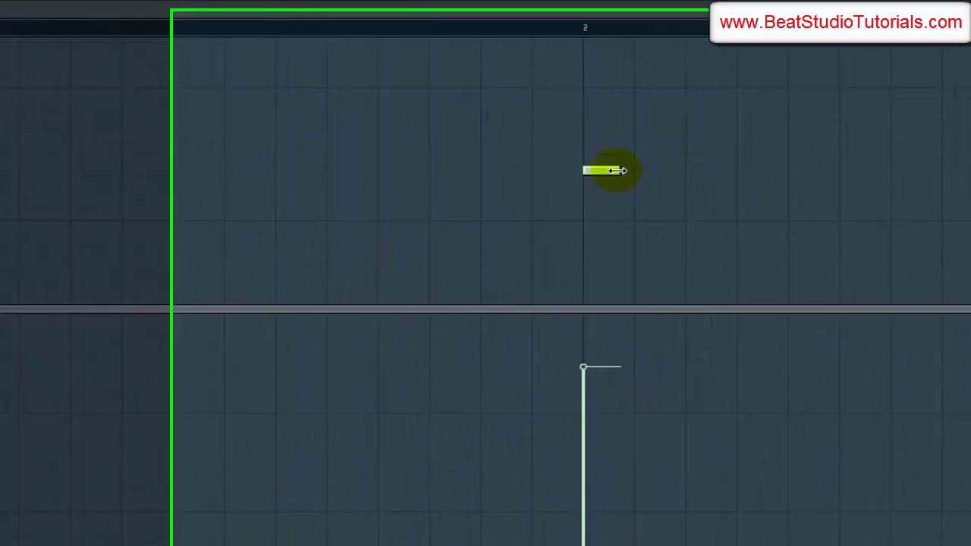
pyautogui.moveTo(912, 195); pyautogui.dragTo(898, 198)
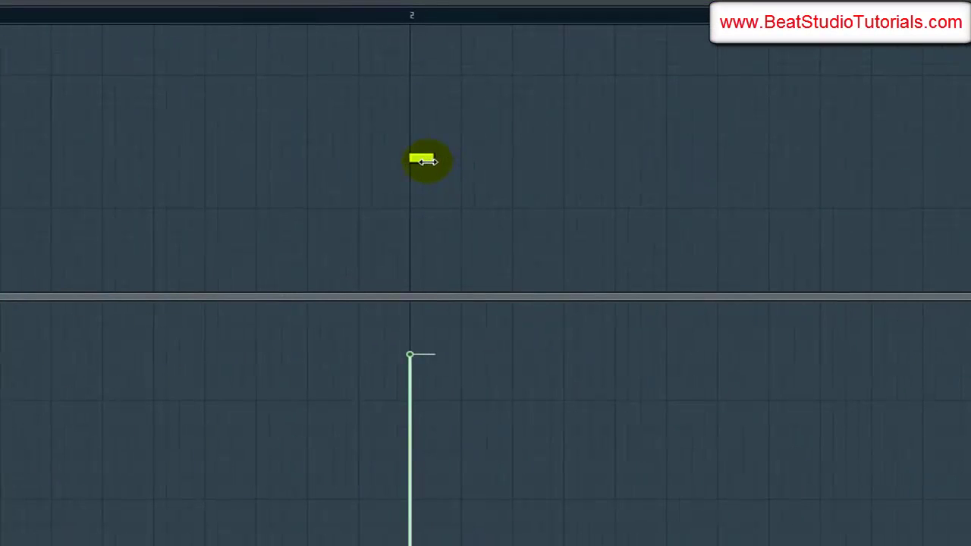
pyautogui.click(469, 158)
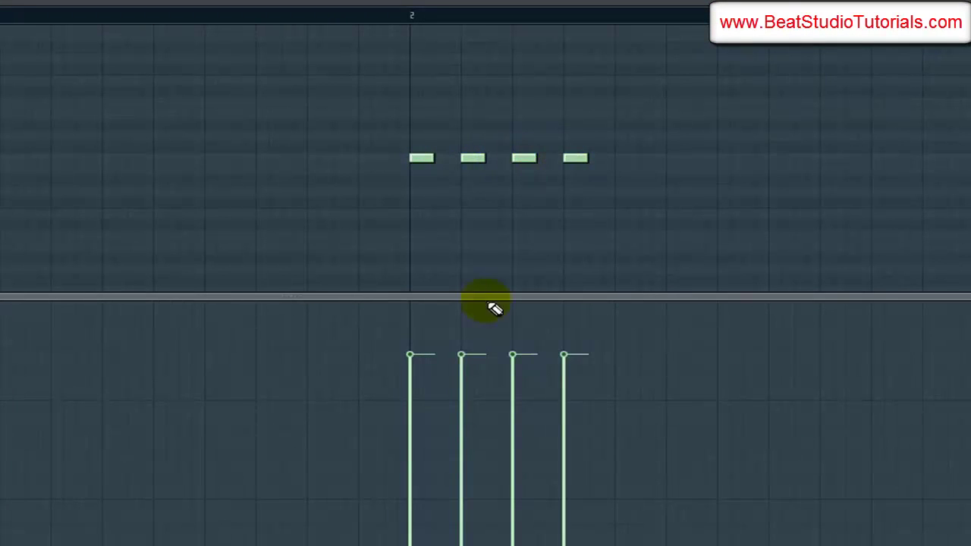
# Step: Shape the four notes' velocities into a descending fade, with the first at maximum, and play the pattern
pyautogui.click(511, 529)
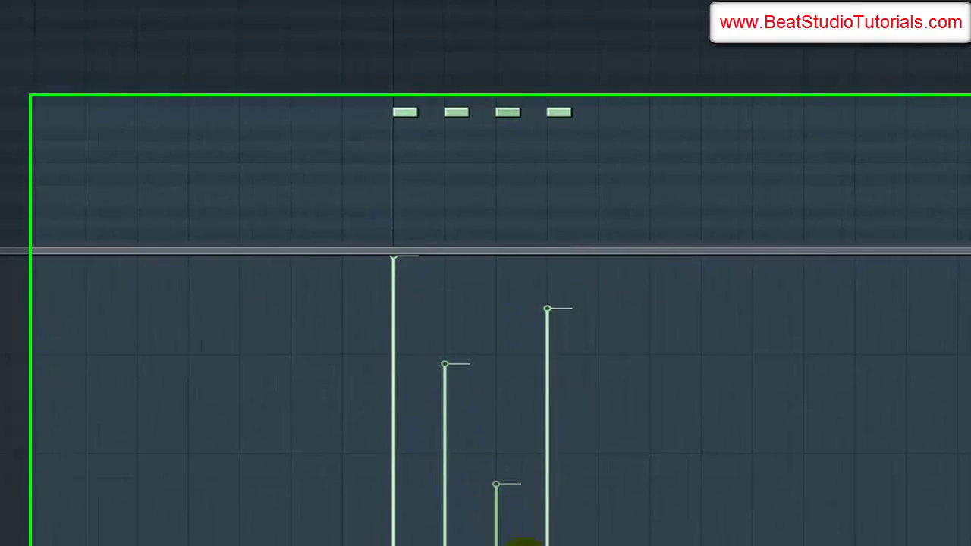
pyautogui.click(516, 490)
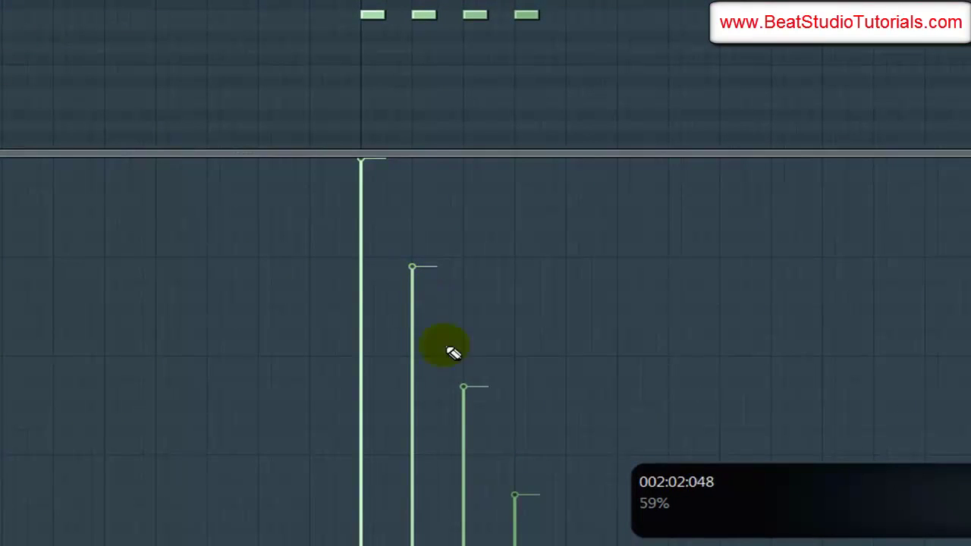
pyautogui.click(302, 32)
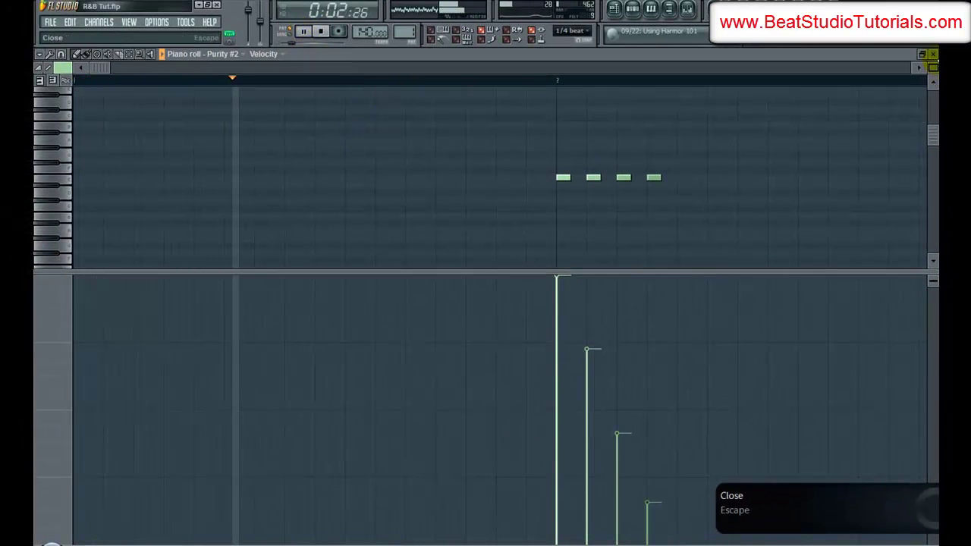
pyautogui.moveTo(933, 67); pyautogui.dragTo(932, 77)
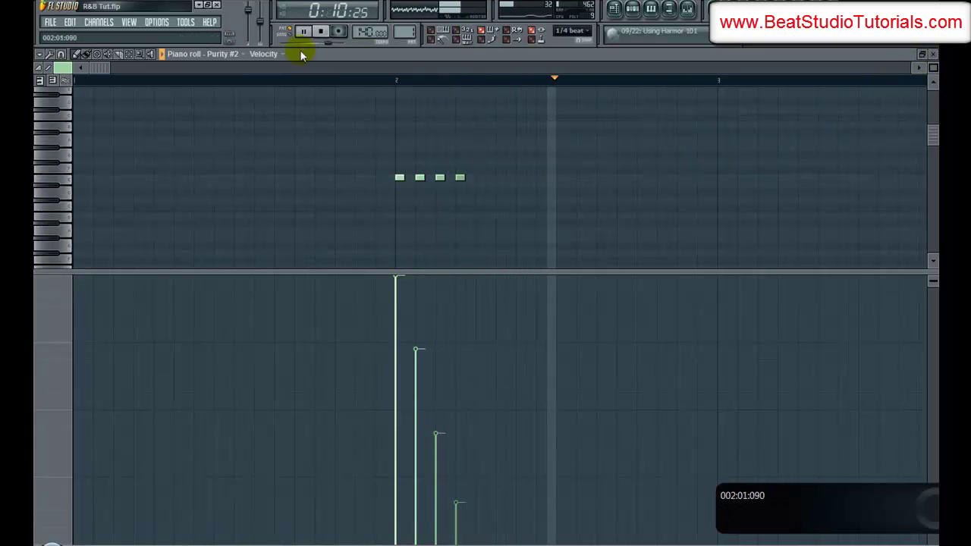
# Step: Lower the velocities of the second, third and fourth notes further, with the second at about half, and stop playback
pyautogui.click(416, 390)
pyautogui.click(436, 464)
pyautogui.click(456, 520)
pyautogui.click(417, 410)
pyautogui.click(436, 471)
pyautogui.click(456, 506)
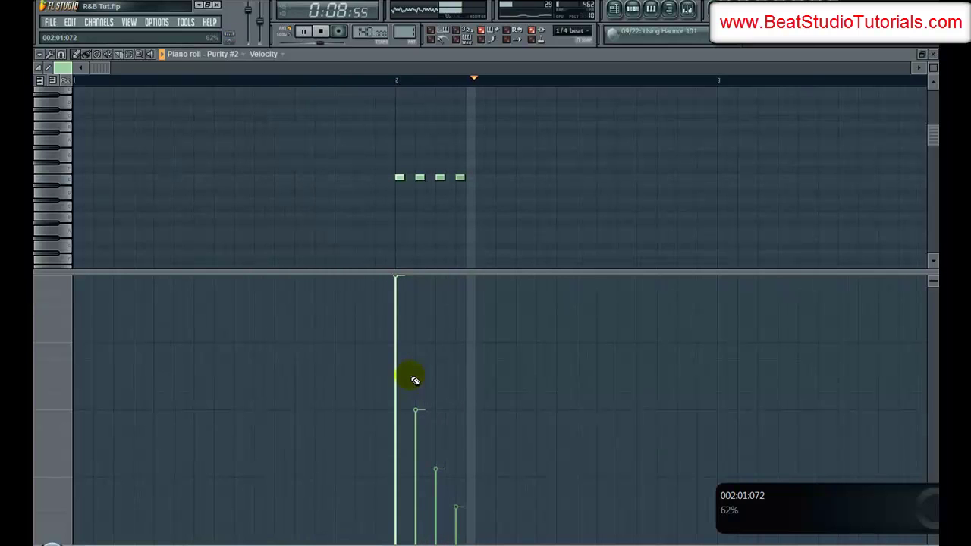
pyautogui.click(329, 34)
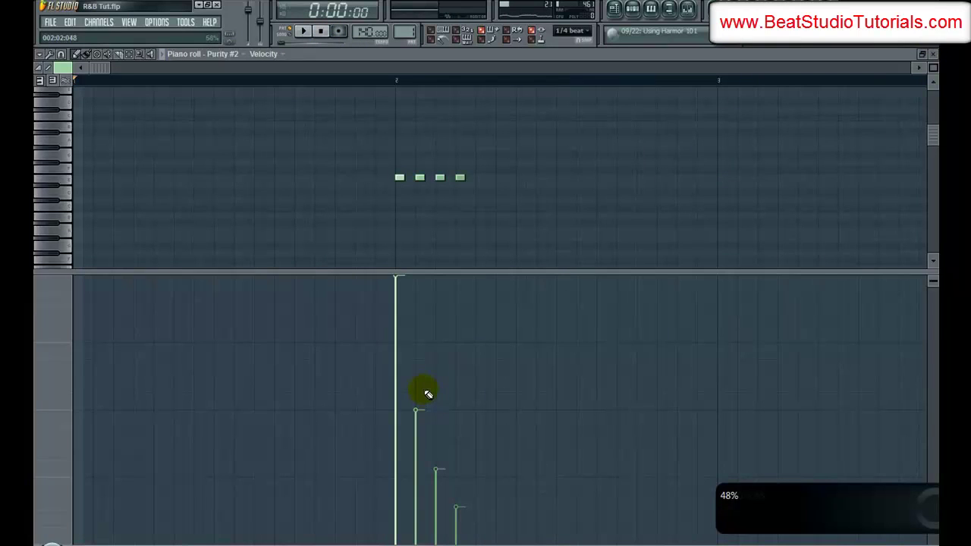
# Step: Close the piano roll, pan the Purity #2 channel 22% left, and play the pattern through before stopping it
pyautogui.click(933, 54)
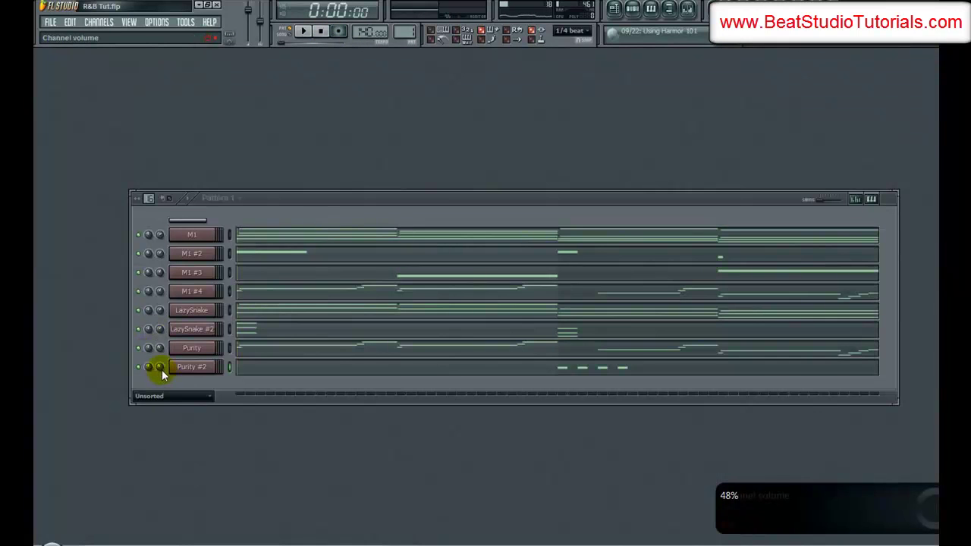
pyautogui.moveTo(151, 369); pyautogui.dragTo(153, 372)
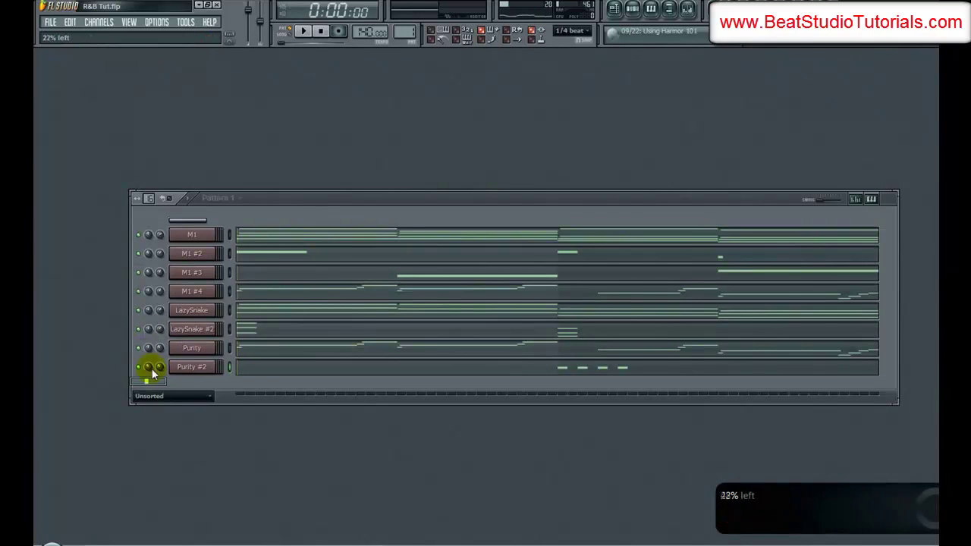
pyautogui.click(306, 32)
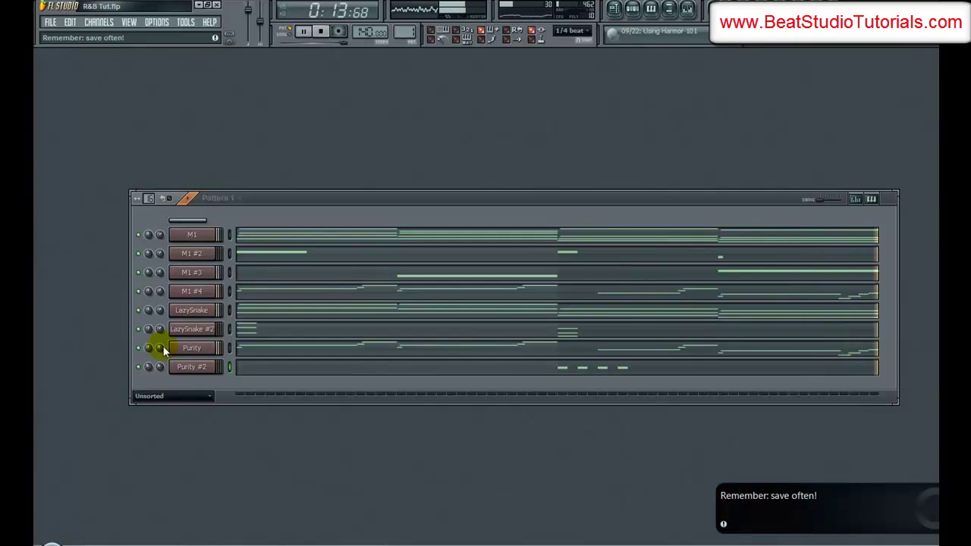
pyautogui.click(323, 32)
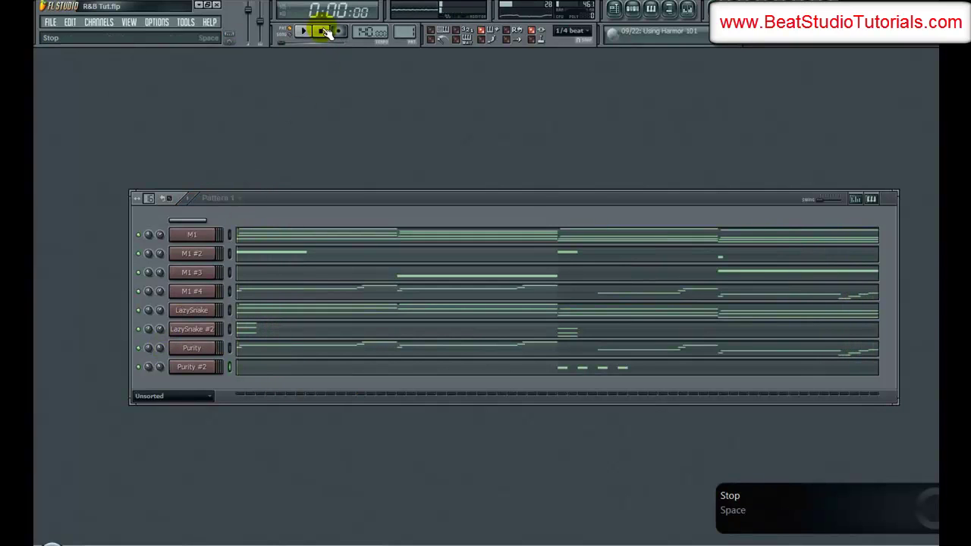